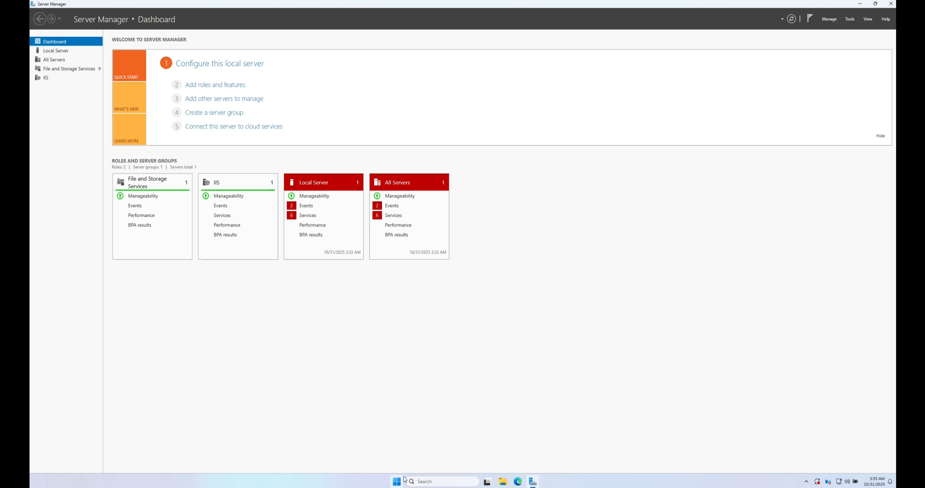
Open Windows PowerShell in a maximized window and run ipconfig to read the server's current network configuration
left_click(397, 481)
type("powershell")
key("Return")
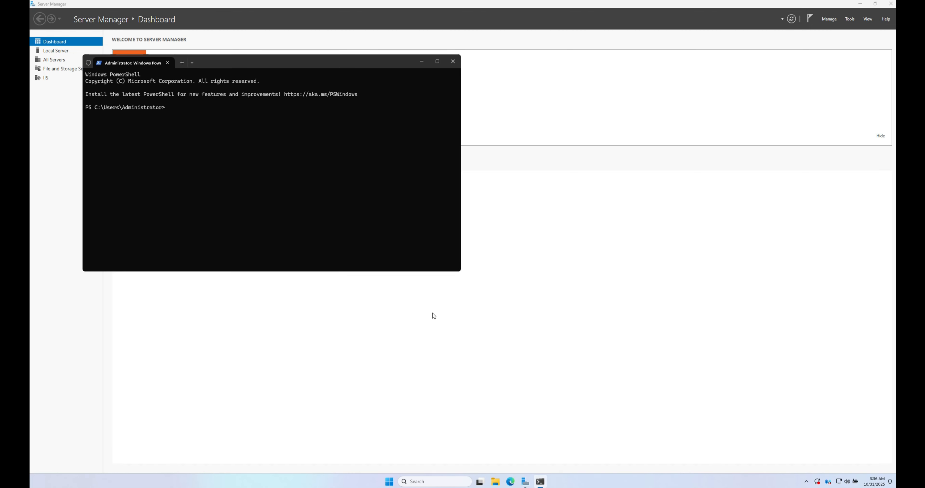
left_click(437, 62)
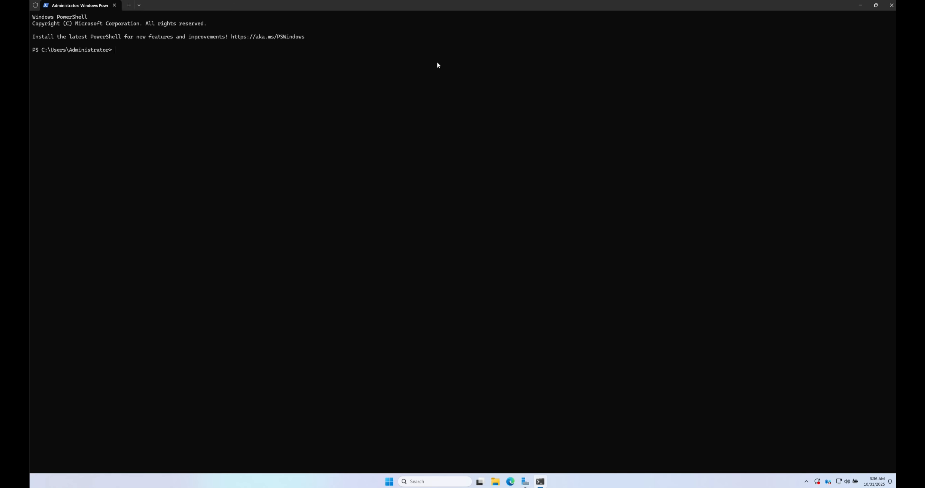
type("ipconfig")
key("Return")
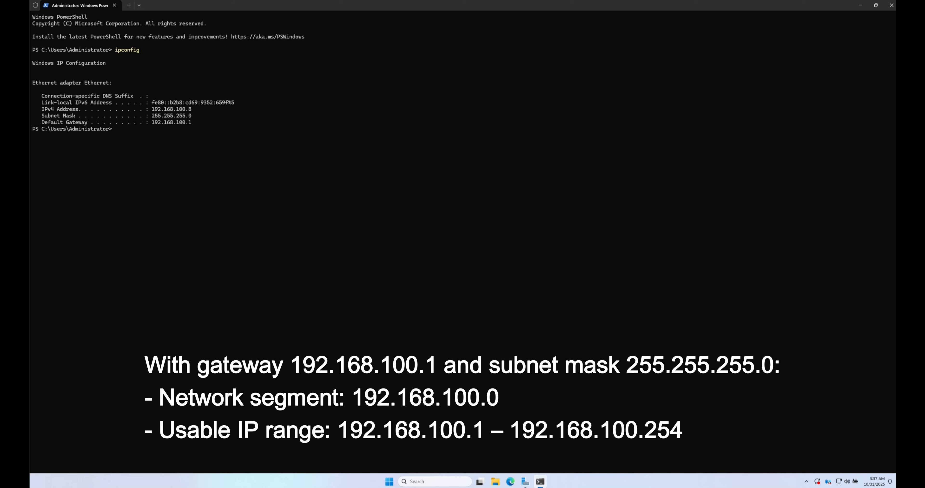
Open Network Connections with ncpa.cpl and bring up the Ethernet adapter's Internet Protocol Version 4 (TCP/IPv4) properties
key("super+r")
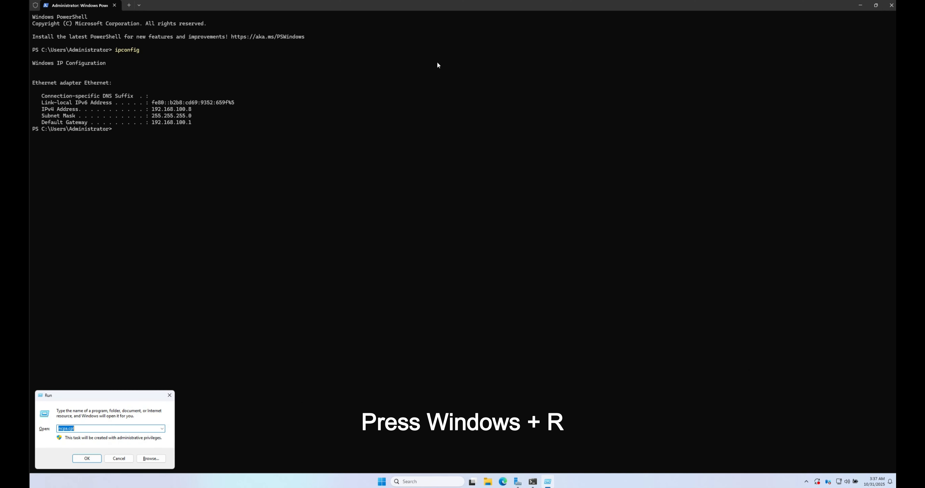
type("ncpa.cpl")
key("Return")
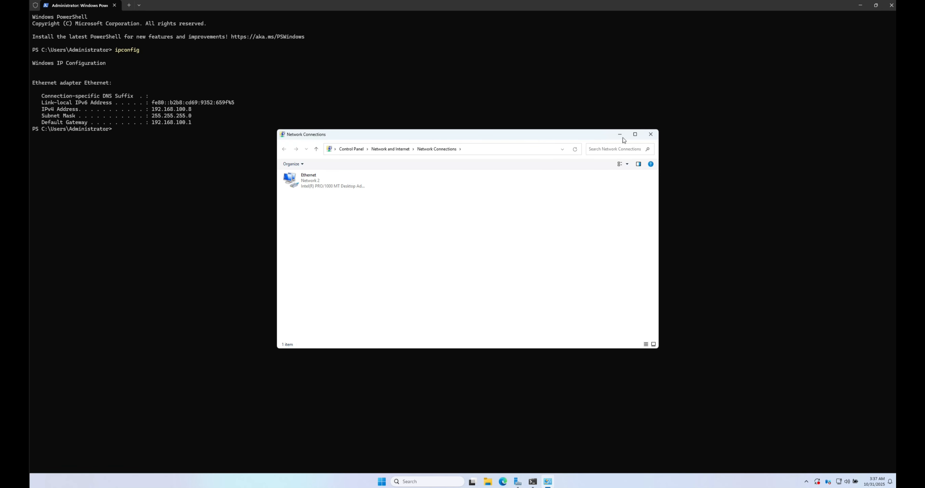
left_click(634, 136)
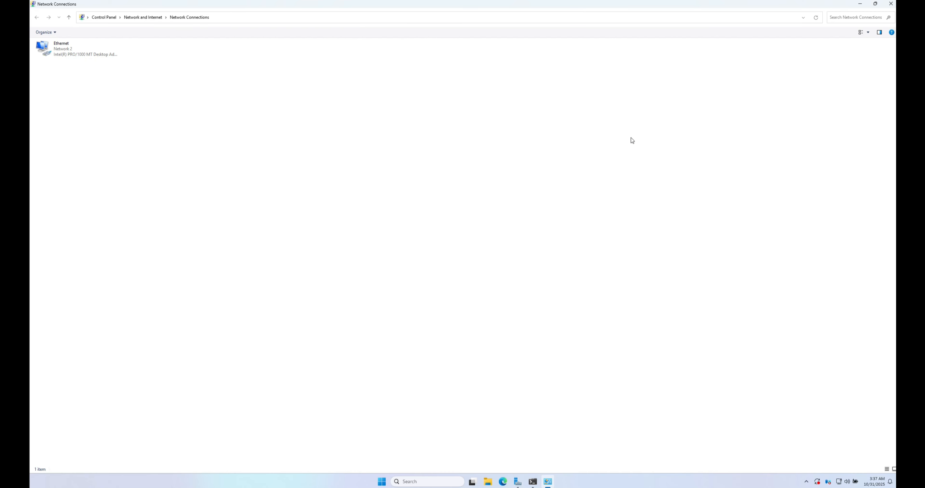
left_click(72, 50)
right_click(72, 50)
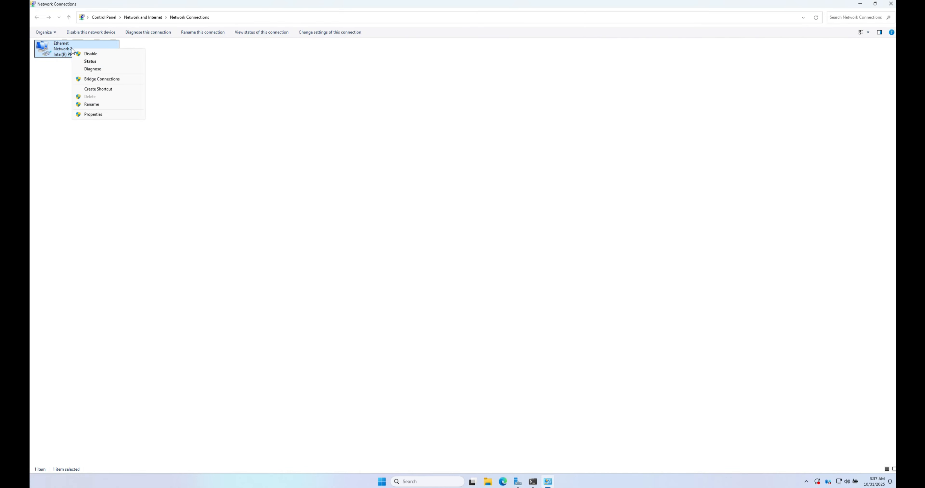
left_click(92, 114)
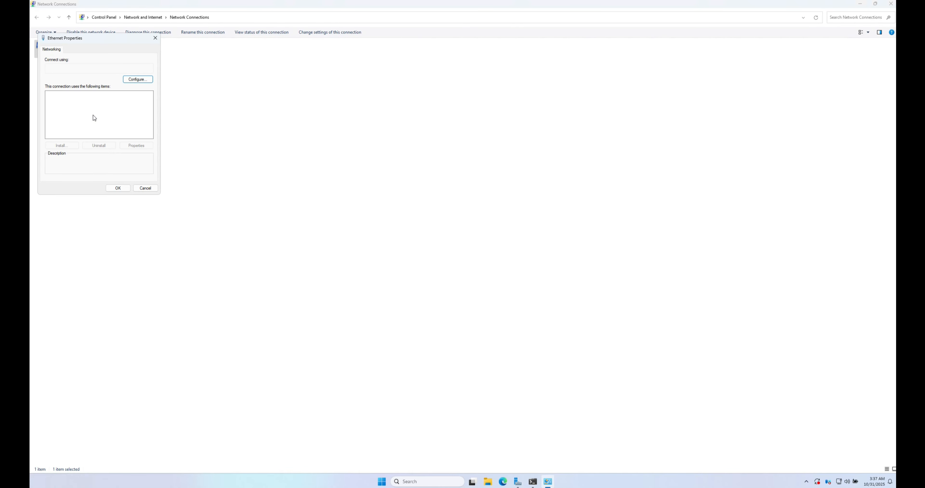
left_click_drag(115, 40, 471, 137)
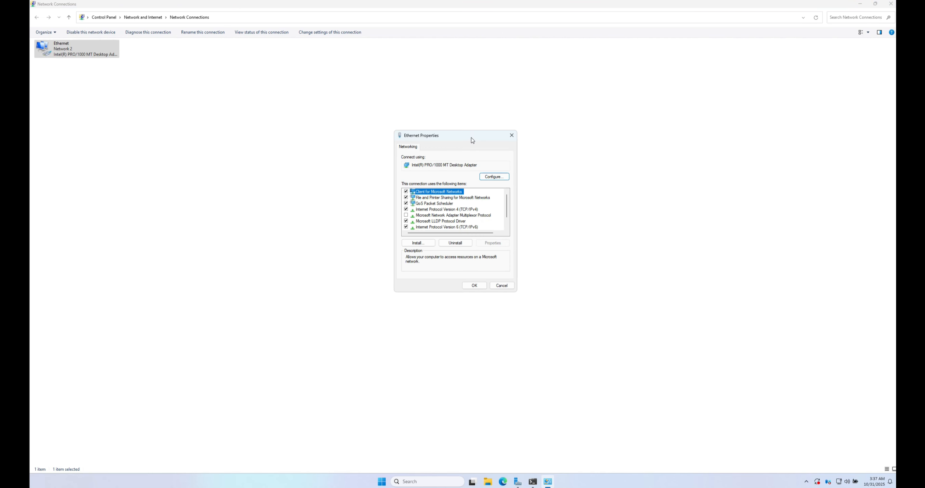
double_click(465, 210)
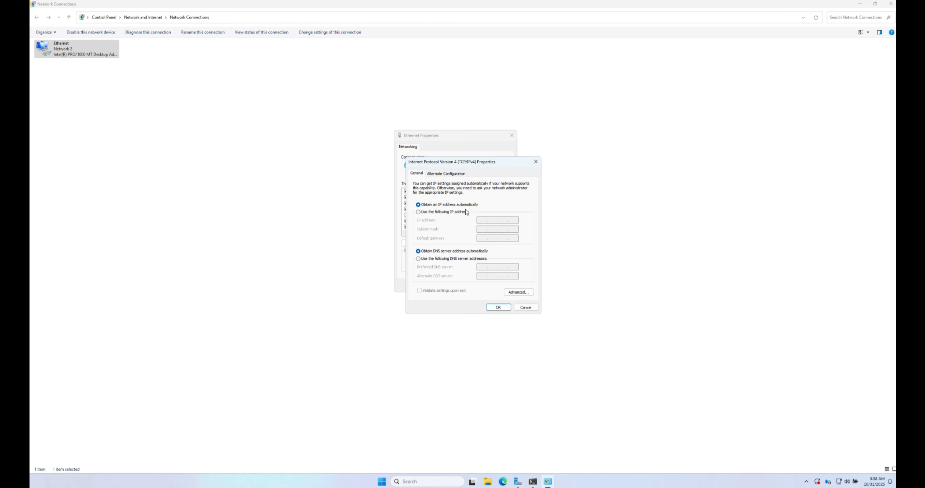
Assign static IP 192.168.100.100, subnet mask 255.255.255.0, gateway 192.168.100.1 and manual preferred and alternate DNS servers, and apply the adapter settings
left_click(465, 212)
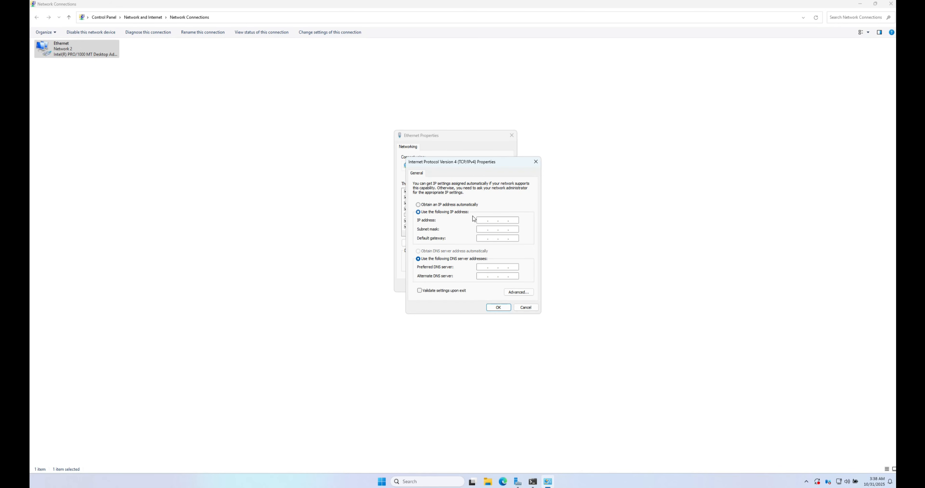
left_click(483, 219)
type("192 . 168 . 100 . 100")
left_click(488, 230)
left_click(485, 238)
left_click(486, 265)
left_click(484, 277)
left_click(502, 307)
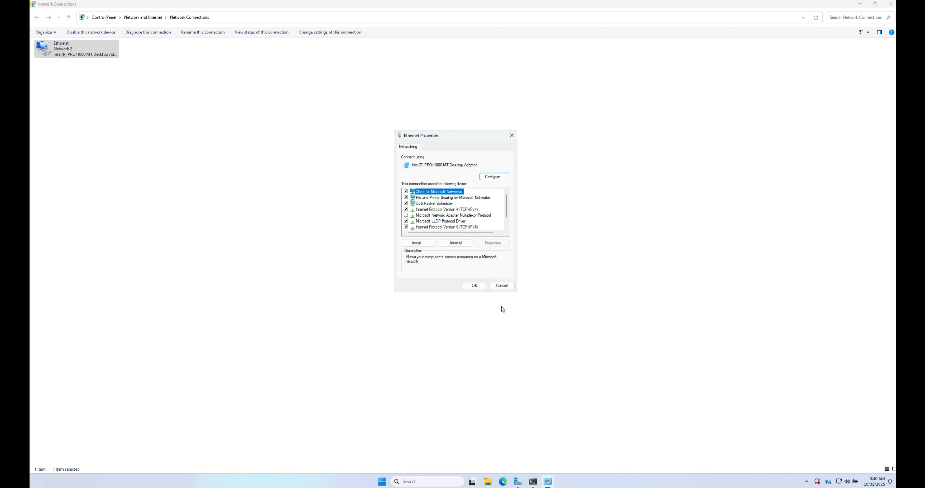
left_click(482, 286)
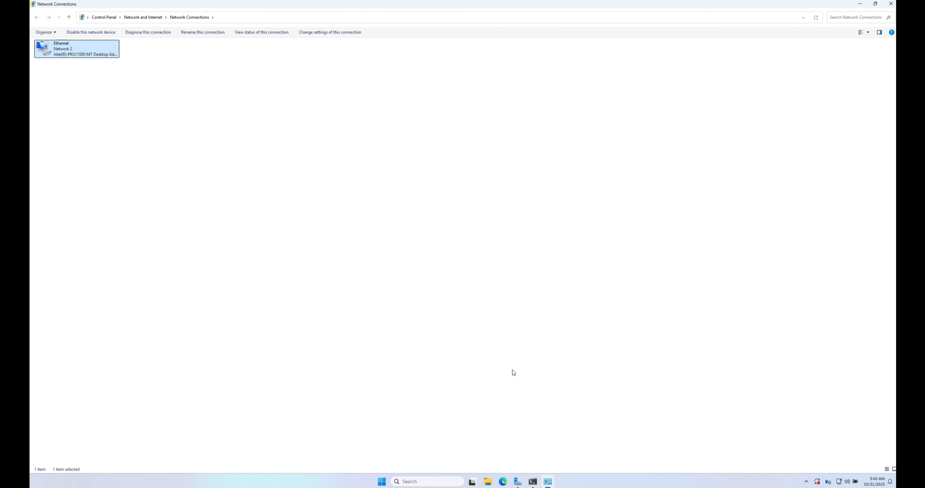
Return to PowerShell and run ipconfig again to check the Ethernet adapter's new address settings
left_click(534, 482)
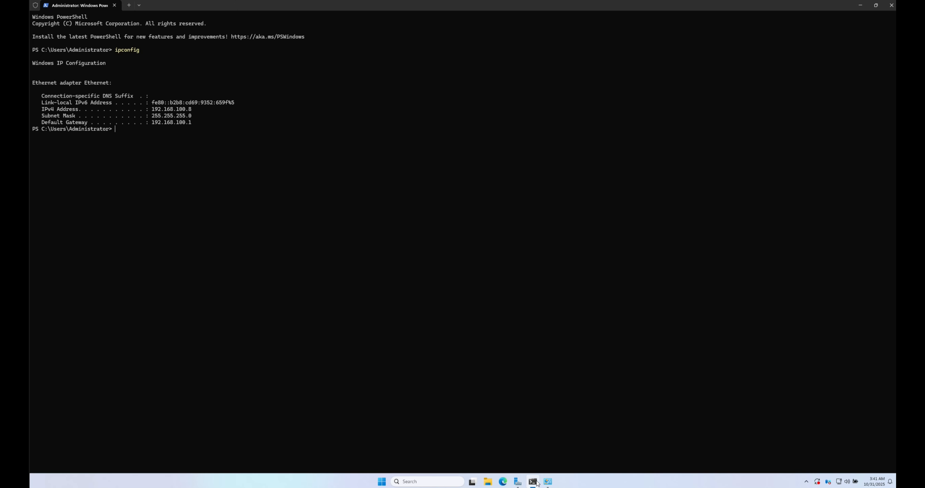
type("ipconfig")
key("Return")
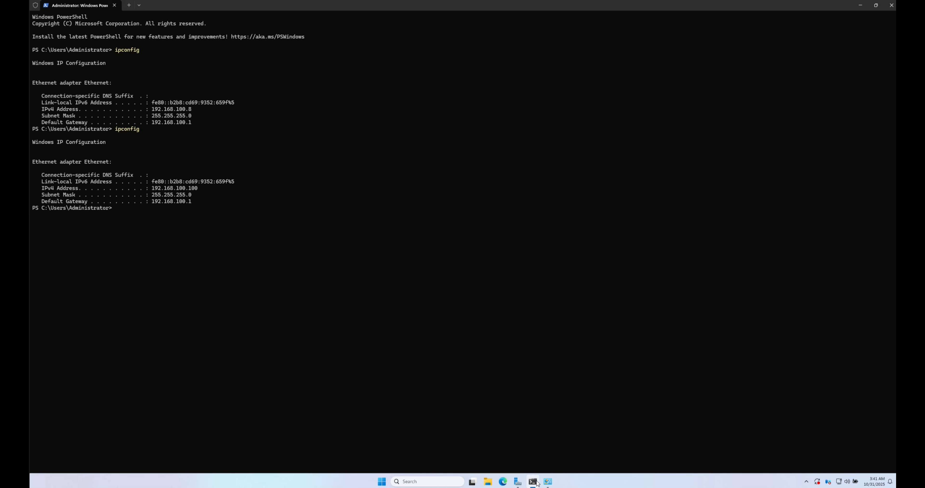
Switch to File Explorer and create a folder named websites in the root of Local Disk (C:)
left_click(487, 481)
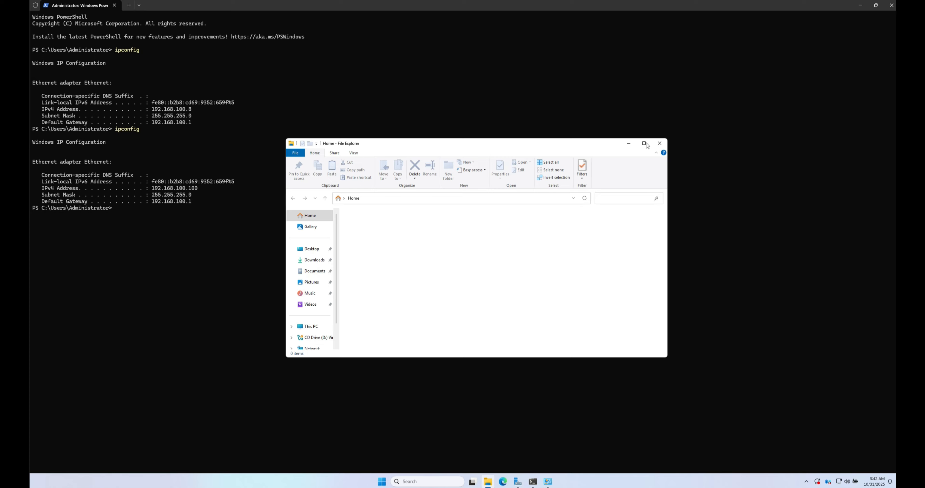
left_click(645, 143)
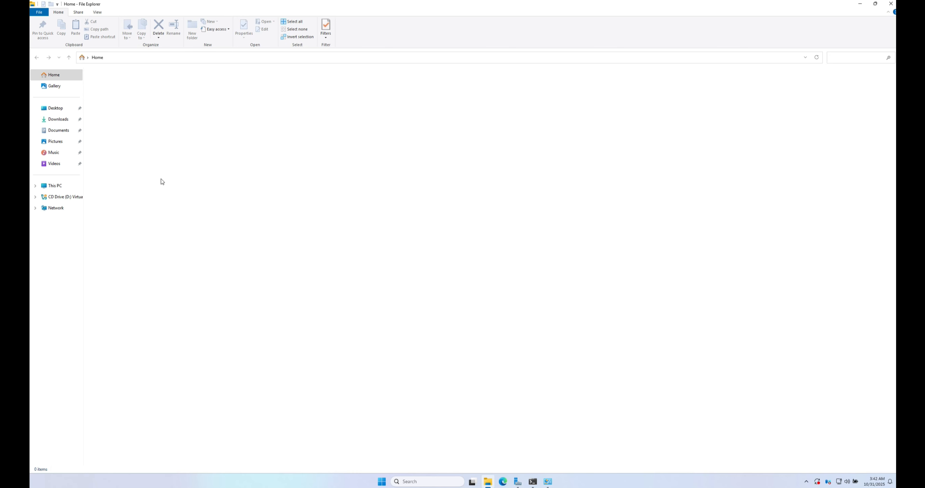
left_click(35, 186)
left_click(58, 197)
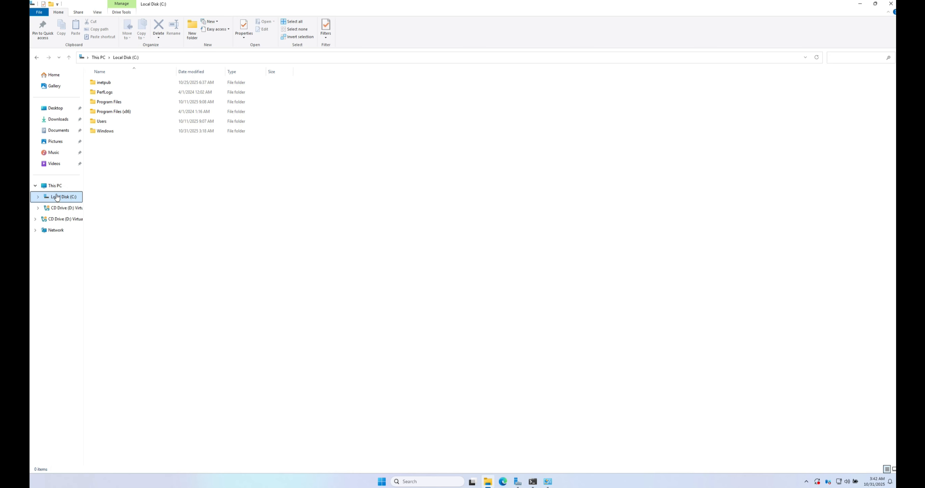
left_click(193, 32)
type("websites")
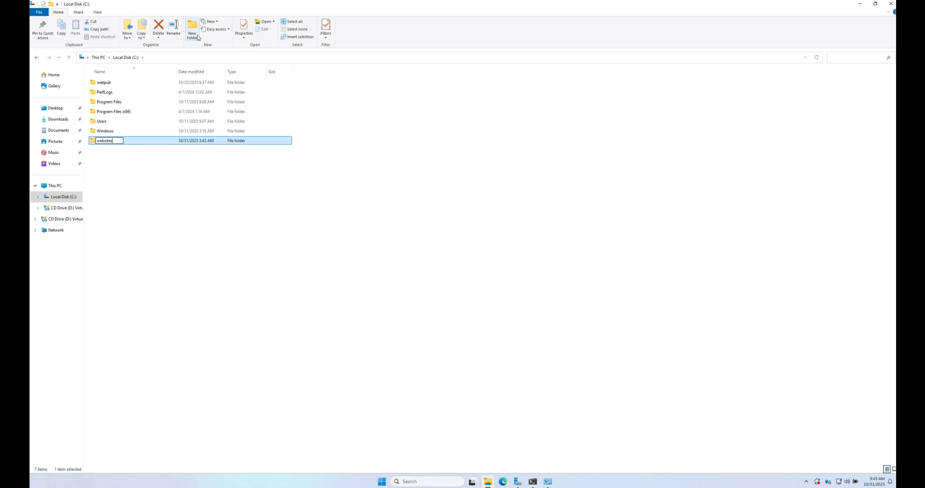
key("Return")
Create a subfolder named quickstart inside C:\websites
double_click(128, 140)
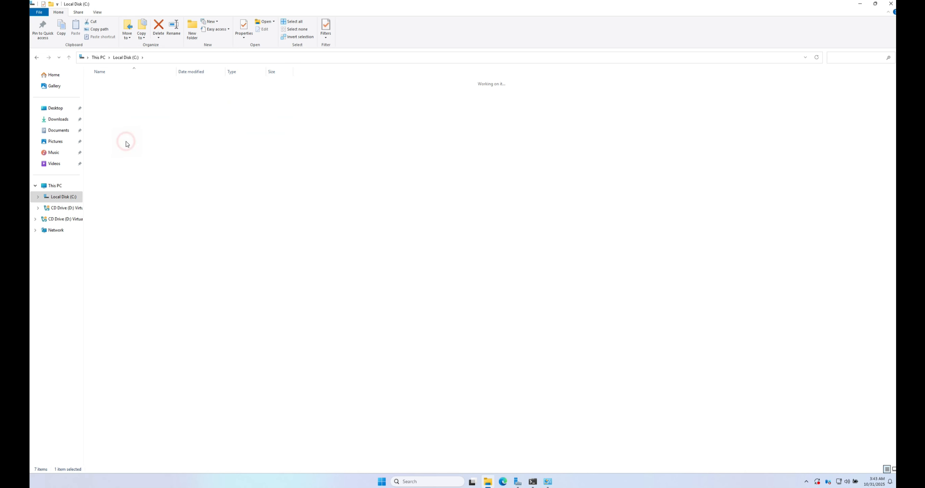
type("quickstart")
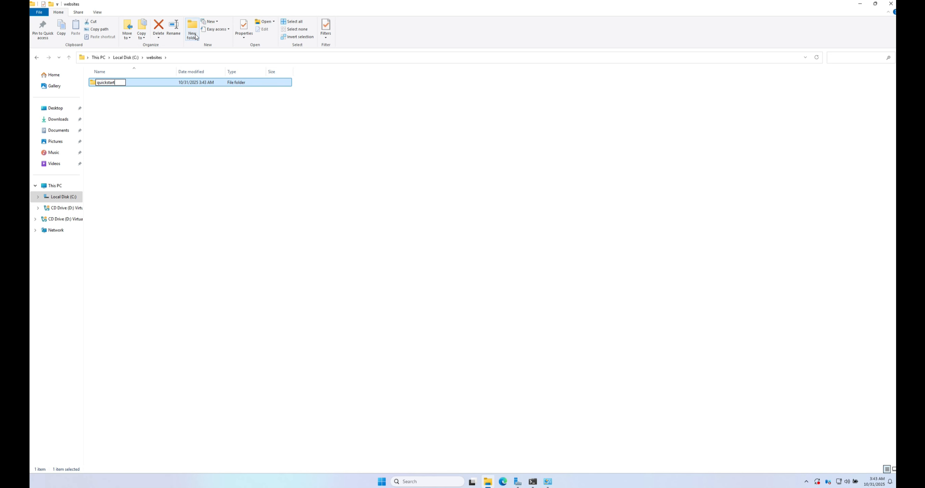
key("Return")
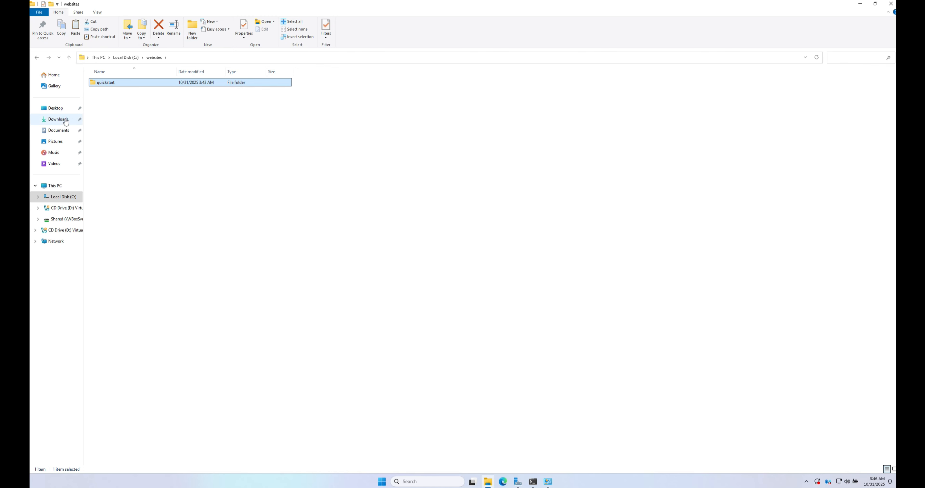
Copy all files and folders from QuickStart-1.0.0 in Downloads into C:\websites\quickstart
left_click(60, 119)
double_click(119, 92)
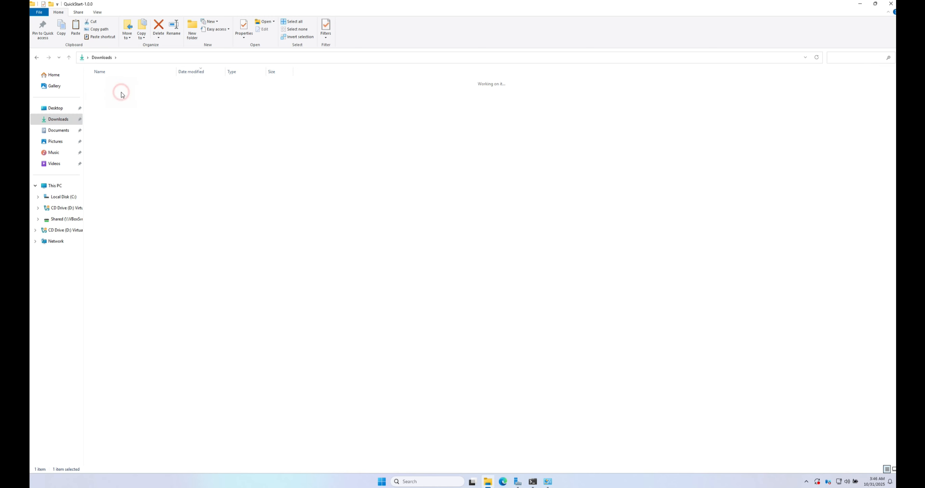
key("ctrl+a")
right_click(121, 93)
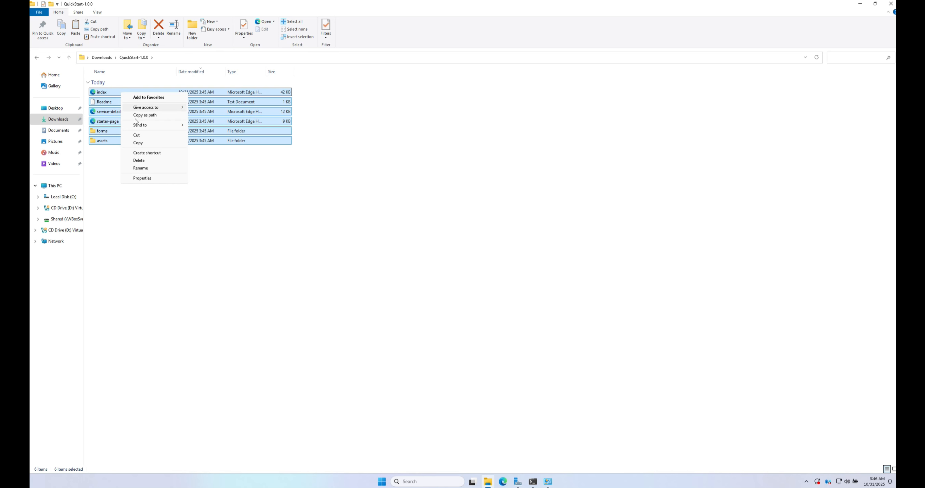
left_click(138, 143)
left_click(70, 198)
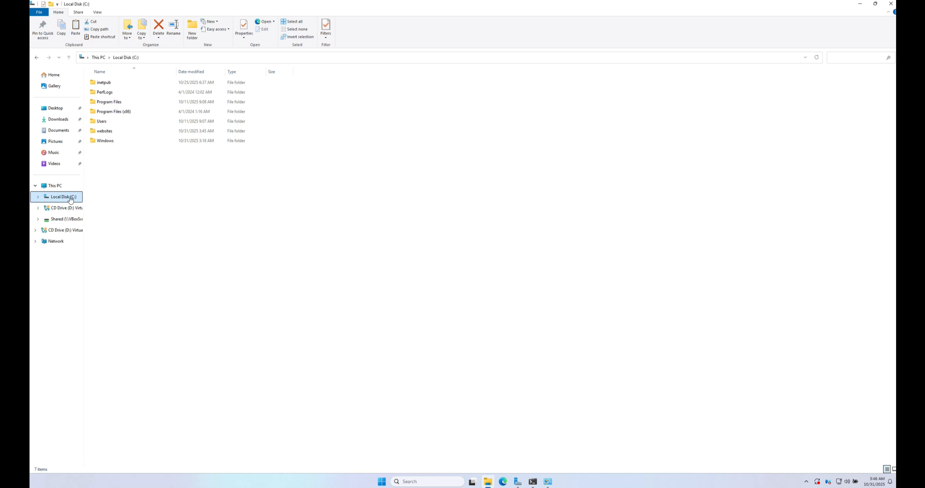
double_click(122, 130)
left_click(127, 86)
double_click(127, 86)
right_click(126, 88)
left_click(141, 131)
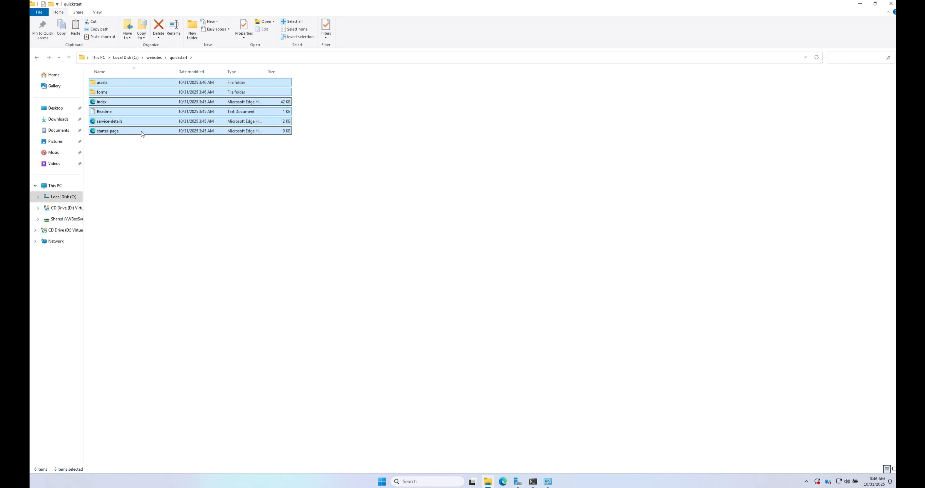
Switch to Server Manager and launch Internet Information Services (IIS) Manager in a maximized window
left_click(517, 482)
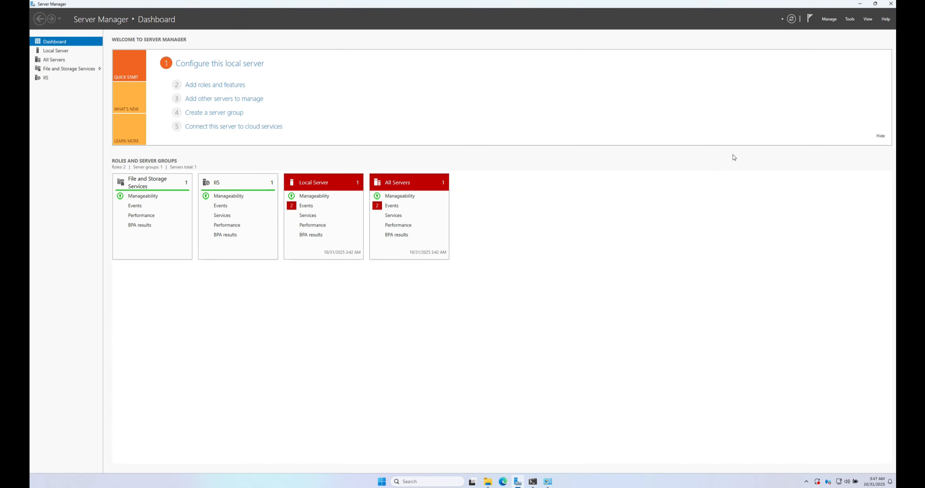
left_click(848, 18)
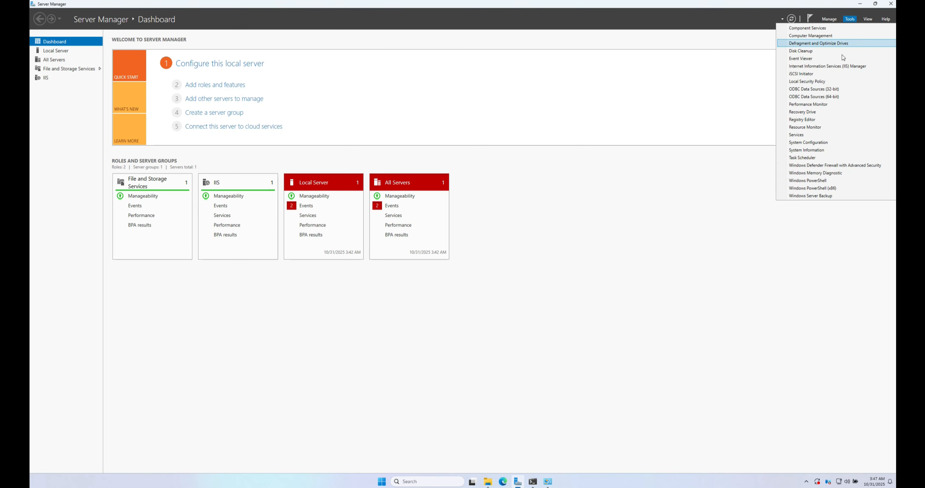
left_click(838, 68)
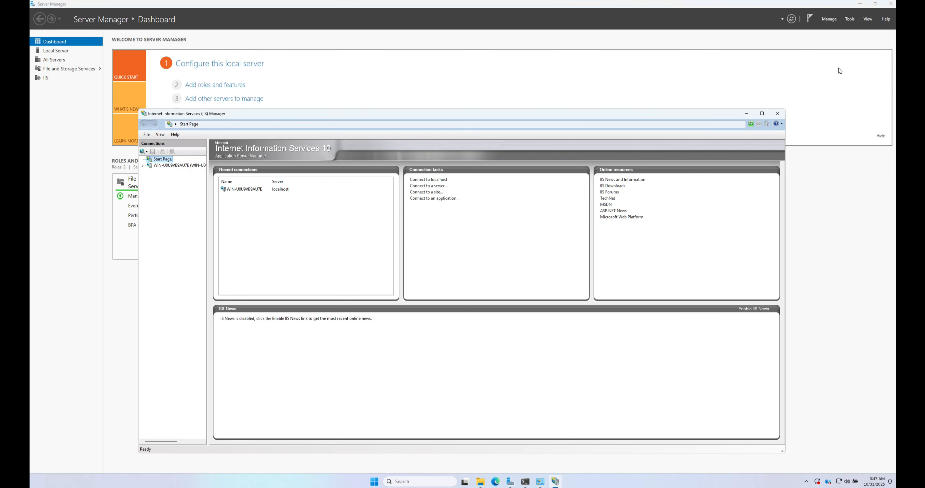
left_click(761, 114)
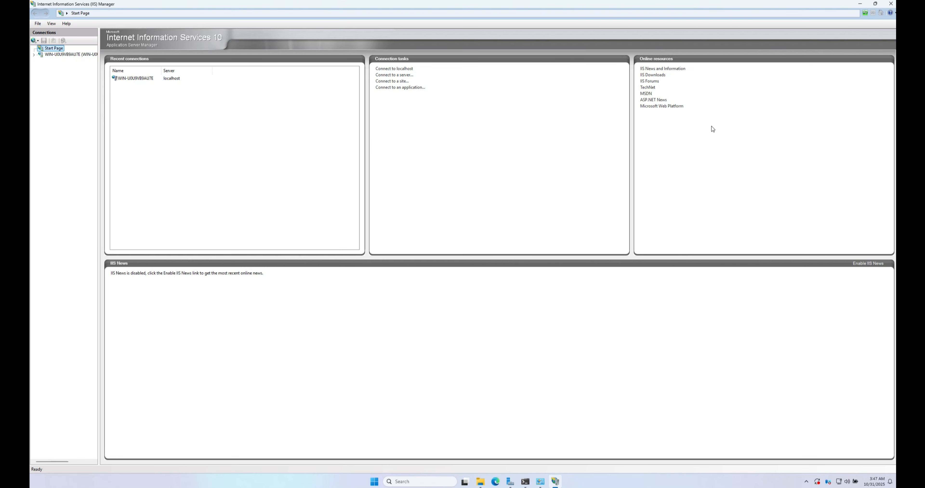
Add an application pool named QuickStartAppPool with No Managed Code and Integrated pipeline mode
left_click(61, 55)
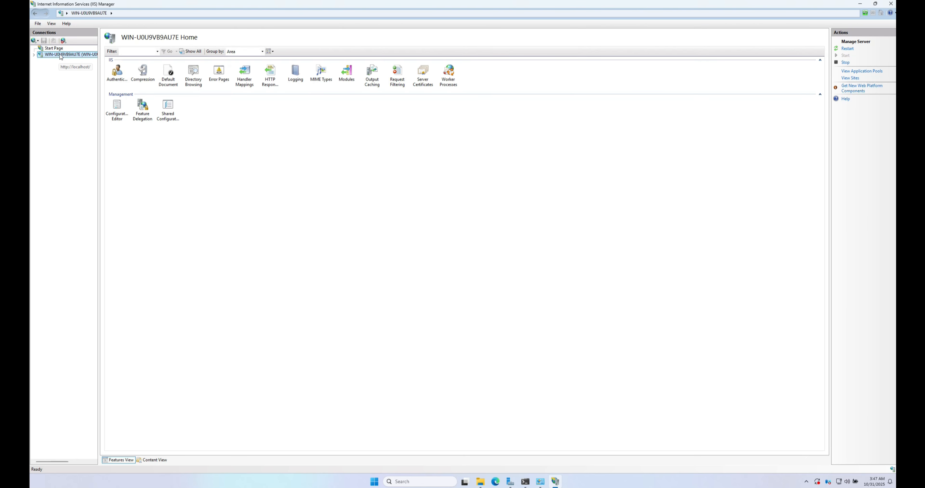
left_click(34, 55)
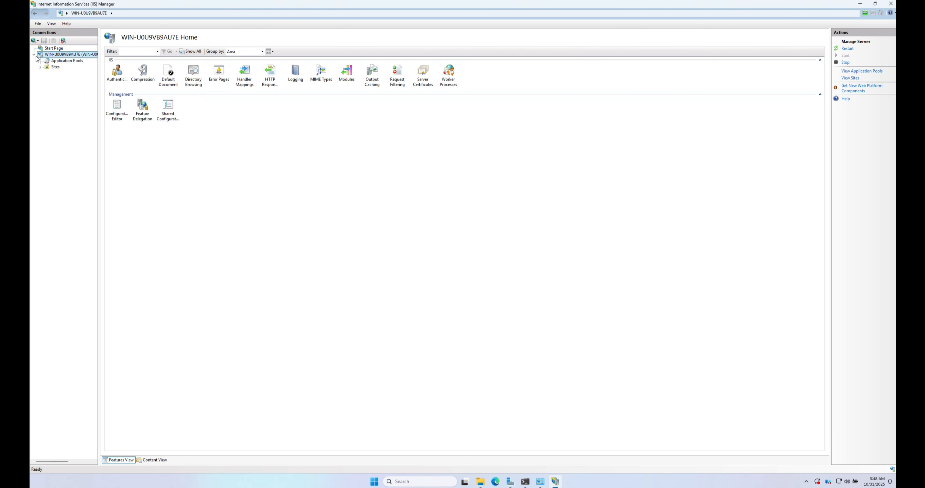
left_click(57, 61)
right_click(56, 62)
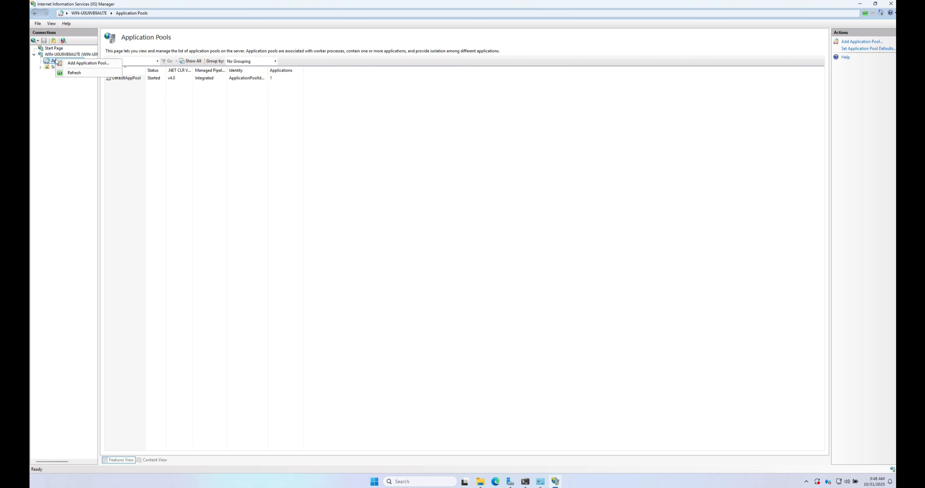
left_click(67, 63)
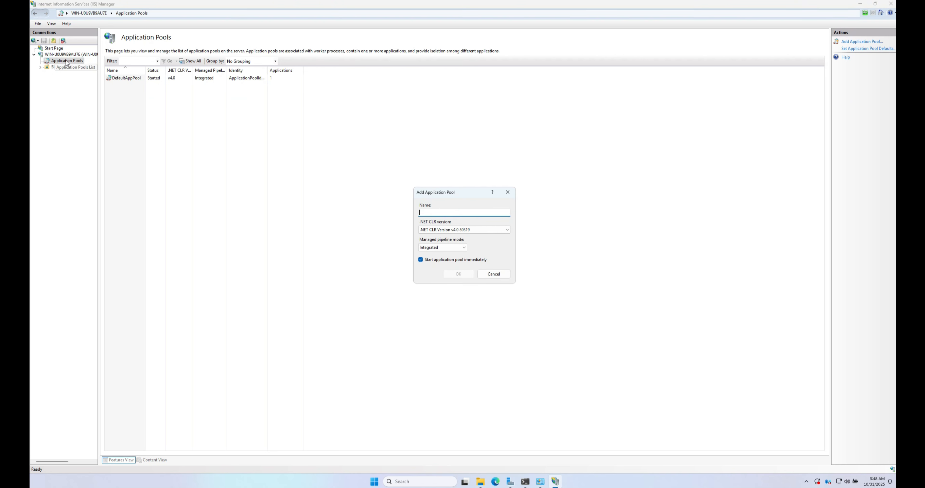
type("QuickStartAppPool")
left_click(421, 230)
left_click(432, 244)
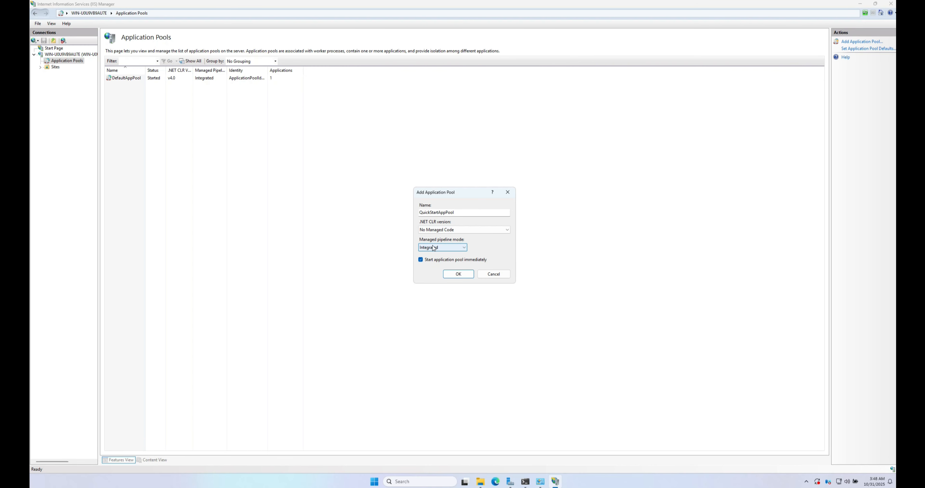
left_click(451, 275)
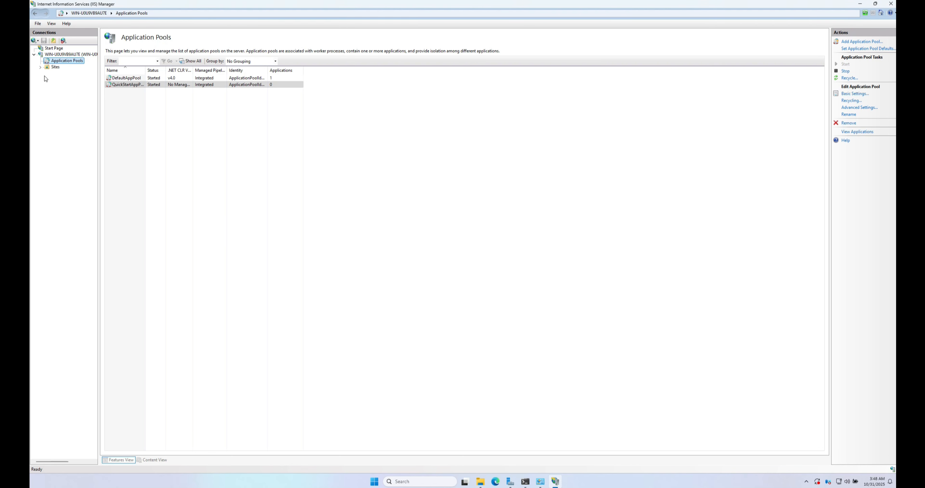
Begin adding a website named quickstart.local and assign it to the QuickStartAppPool application pool
left_click(55, 68)
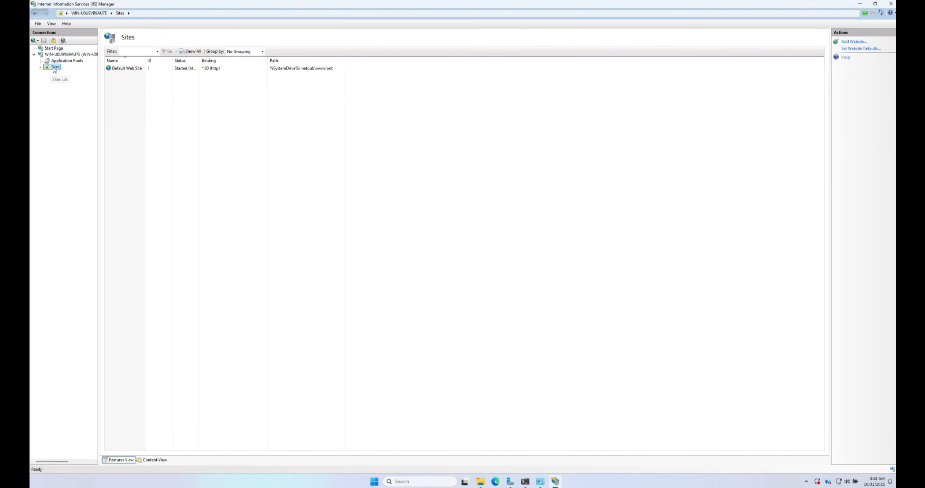
right_click(55, 68)
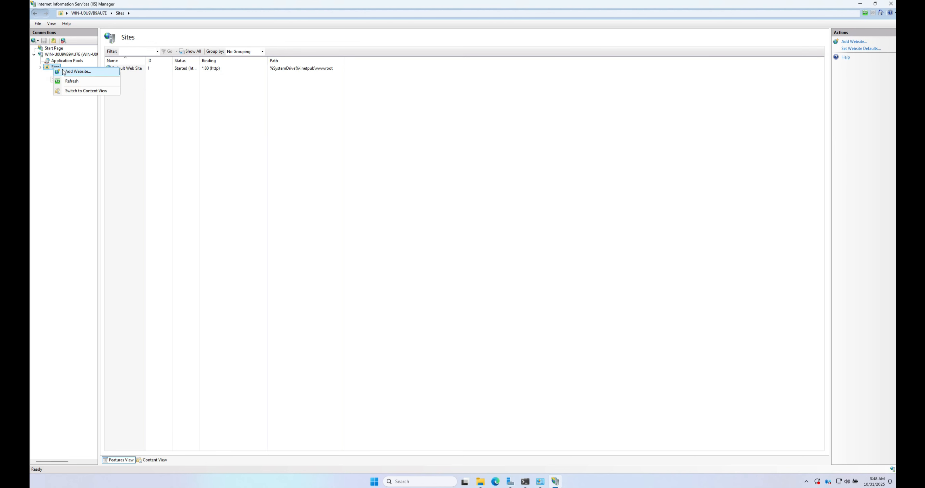
left_click(78, 72)
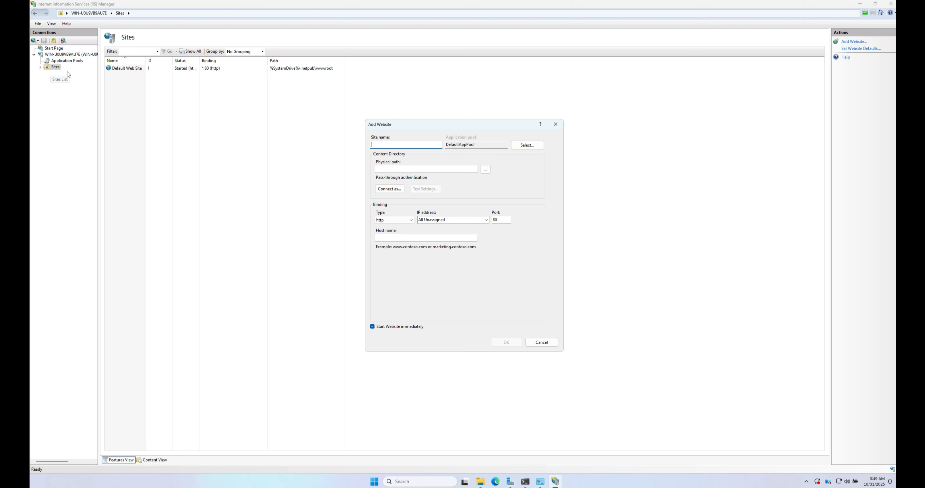
type("quickstart.local")
left_click(523, 147)
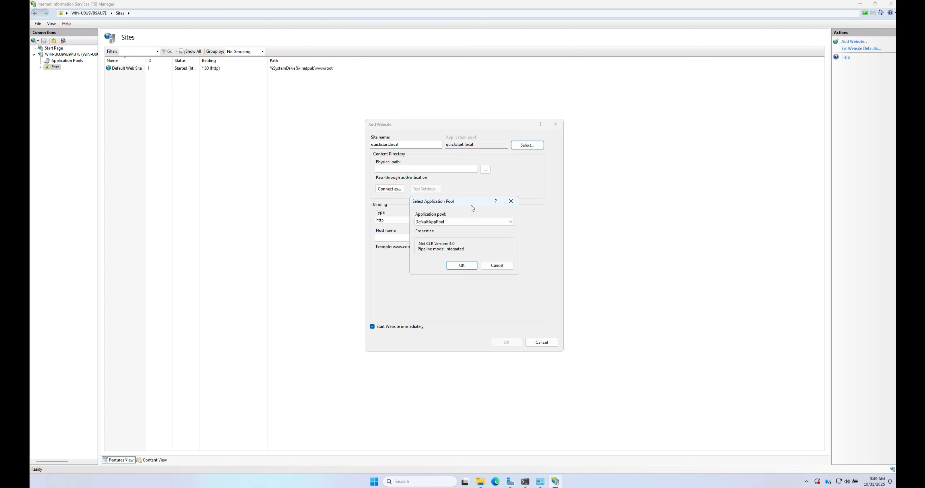
left_click(465, 222)
left_click(464, 234)
left_click(464, 266)
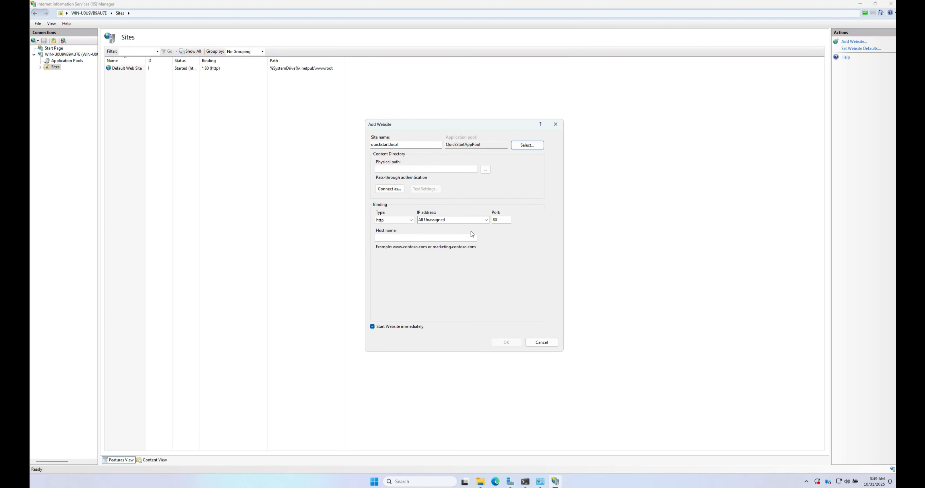
Set the new website's physical path to the C:\websites\quickstart folder
left_click(485, 170)
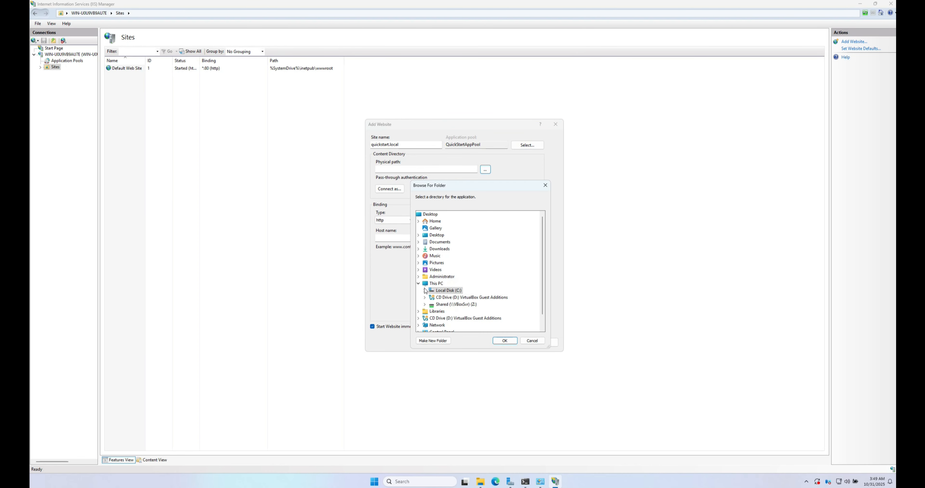
left_click(431, 318)
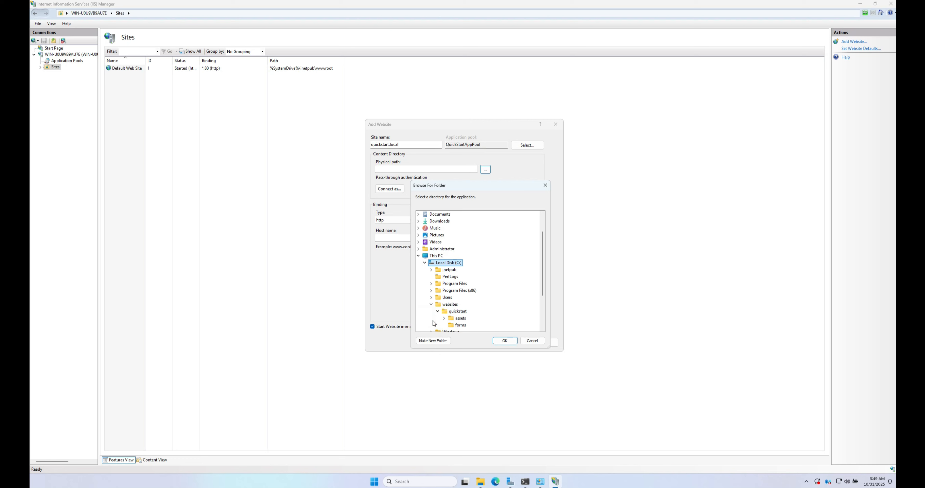
left_click(458, 311)
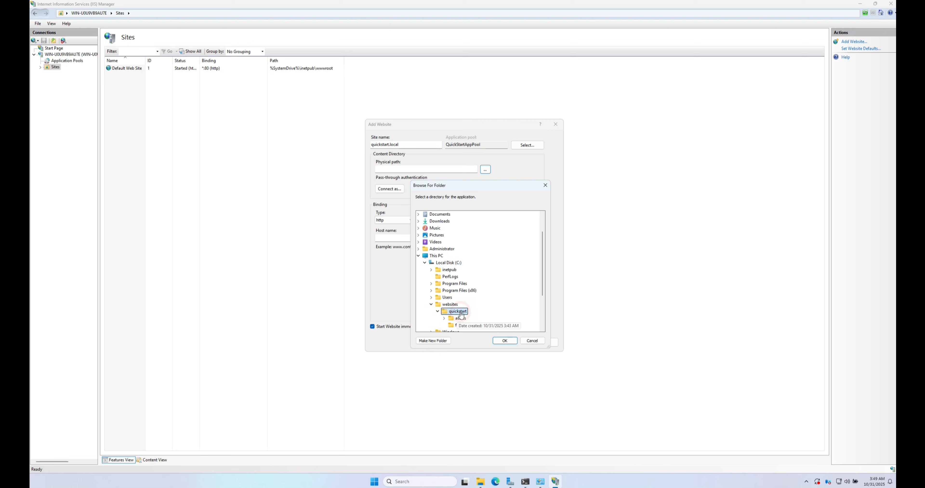
left_click(505, 340)
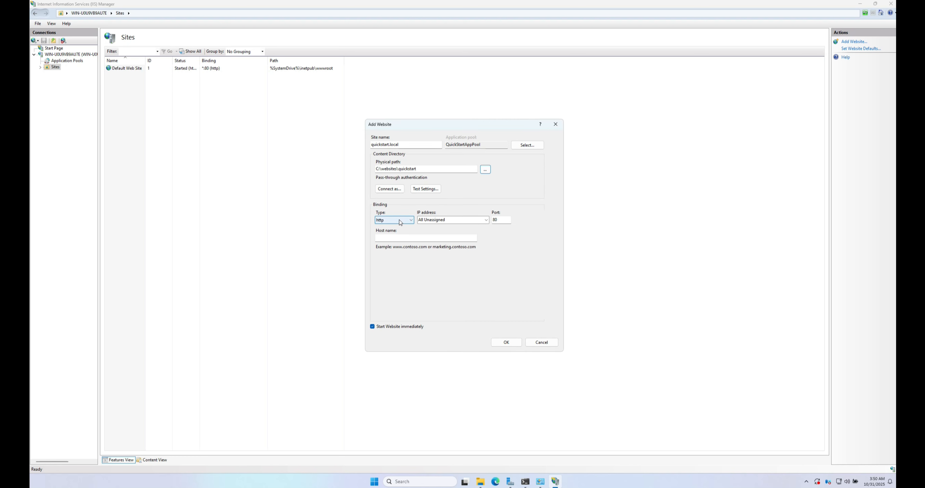
Bind the new website to IP address 192.168.100.100 with host name quickstart.local and create the site
left_click(486, 221)
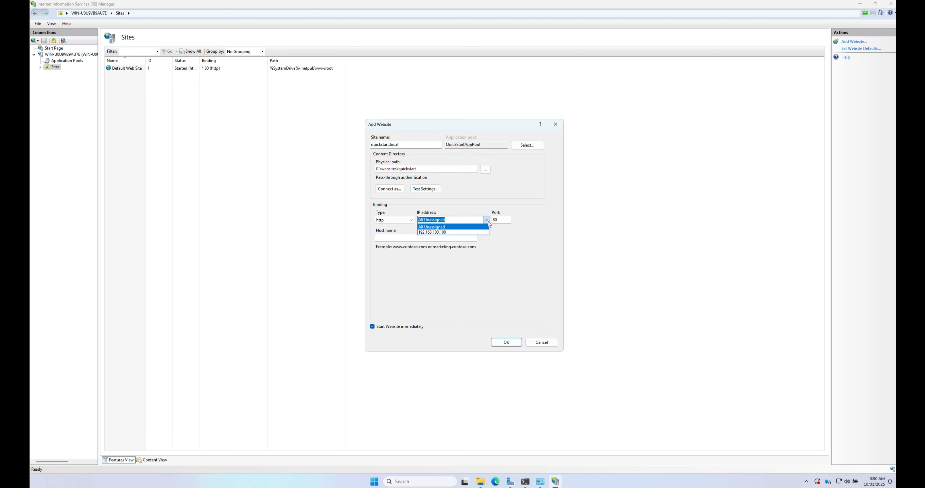
left_click(482, 232)
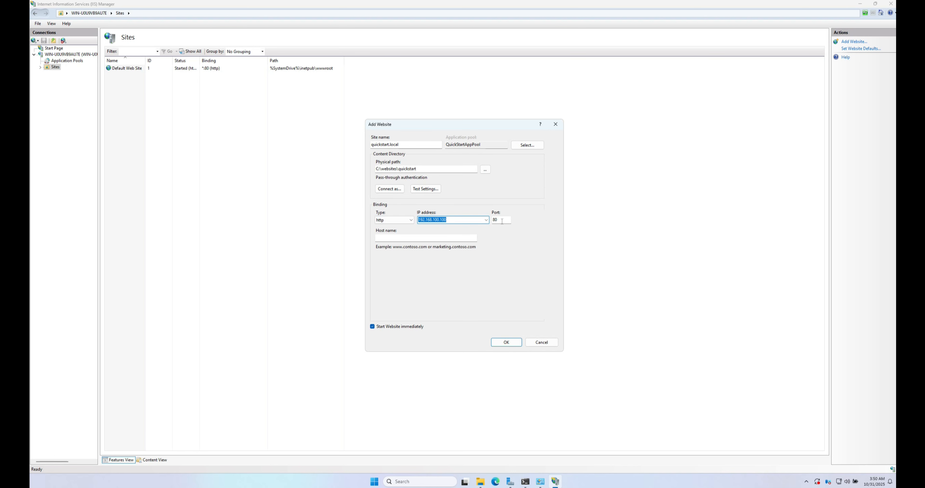
left_click(464, 237)
type("quickstart")
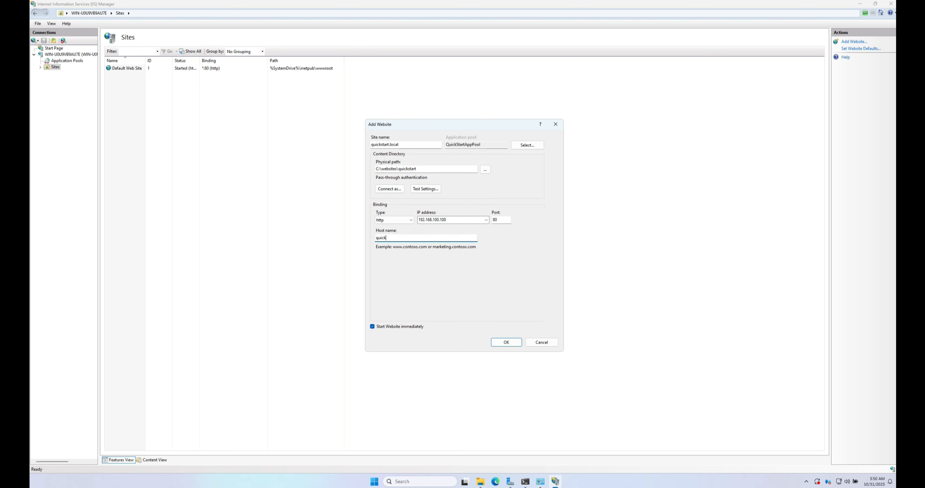
type(".local")
left_click(502, 343)
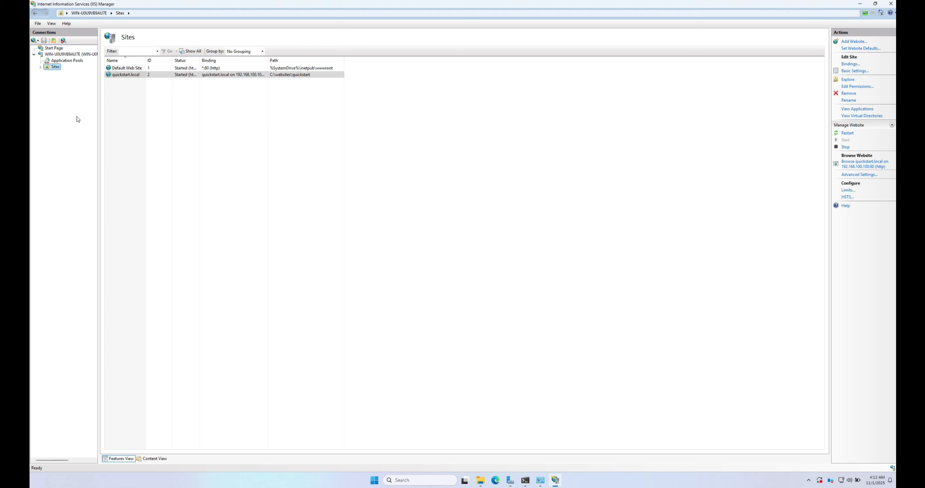
left_click(41, 67)
left_click(63, 81)
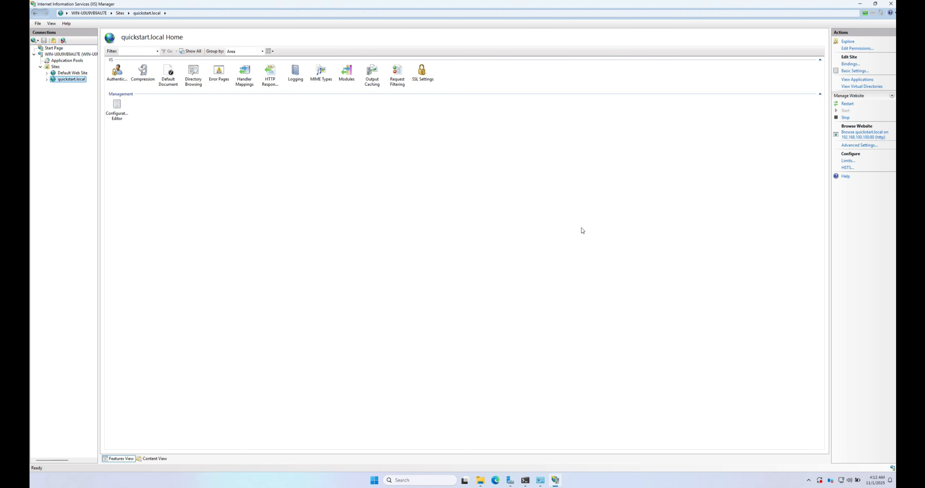
left_click(853, 64)
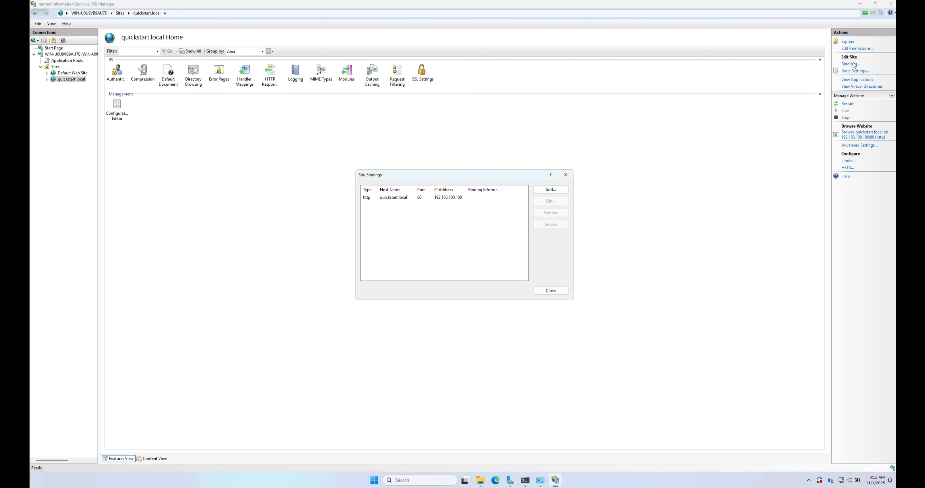
left_click(549, 193)
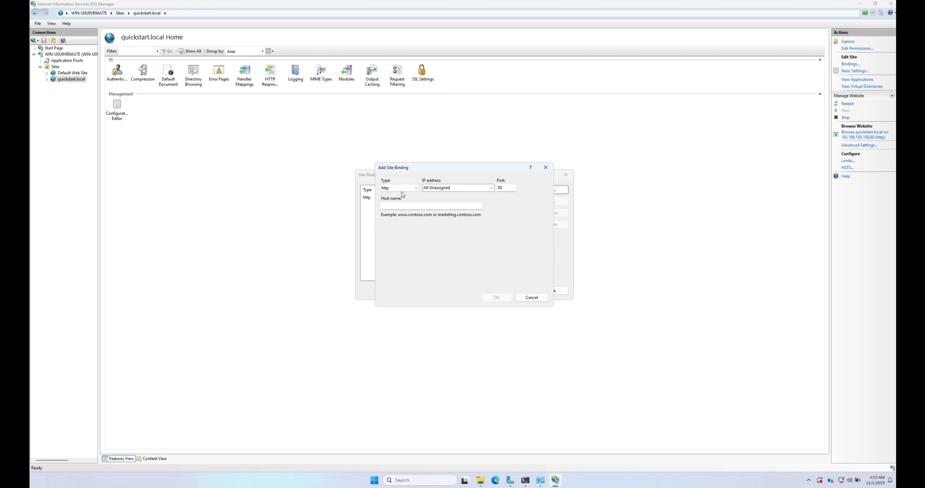
left_click(492, 192)
left_click(492, 204)
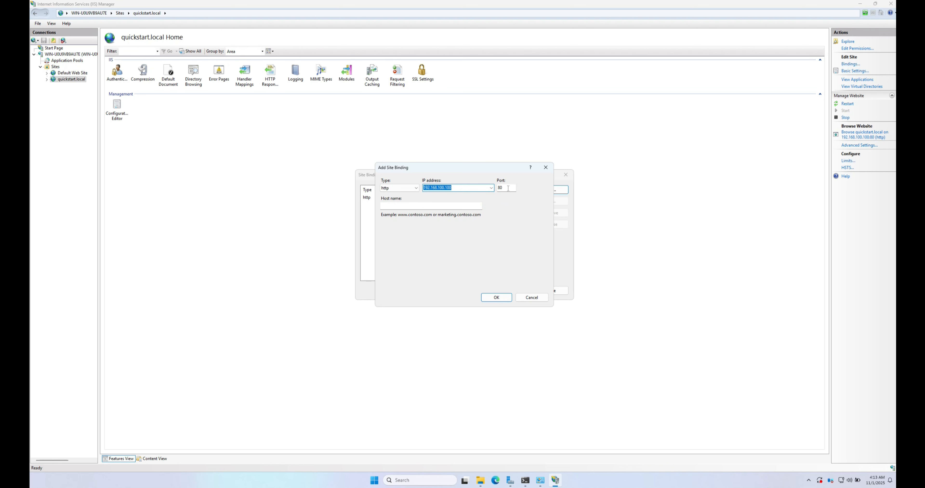
left_click(473, 205)
type("w")
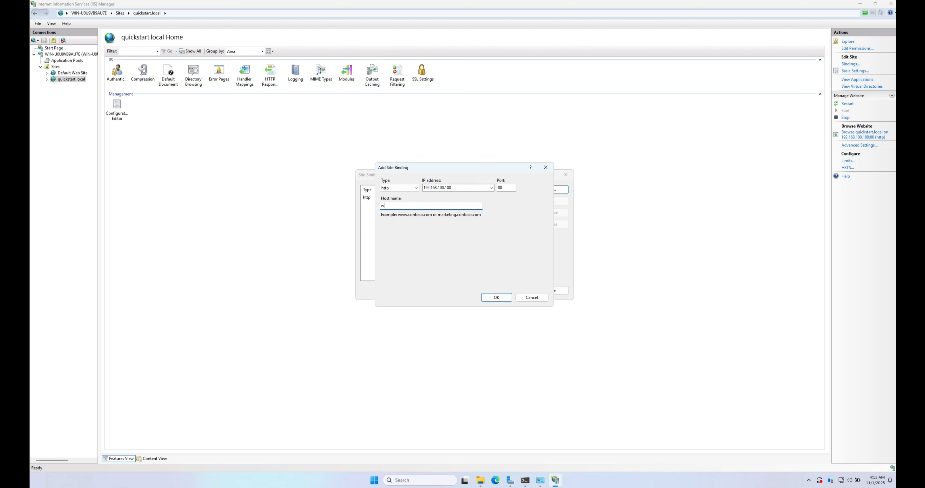
type("ww.quickstart.local")
left_click(499, 298)
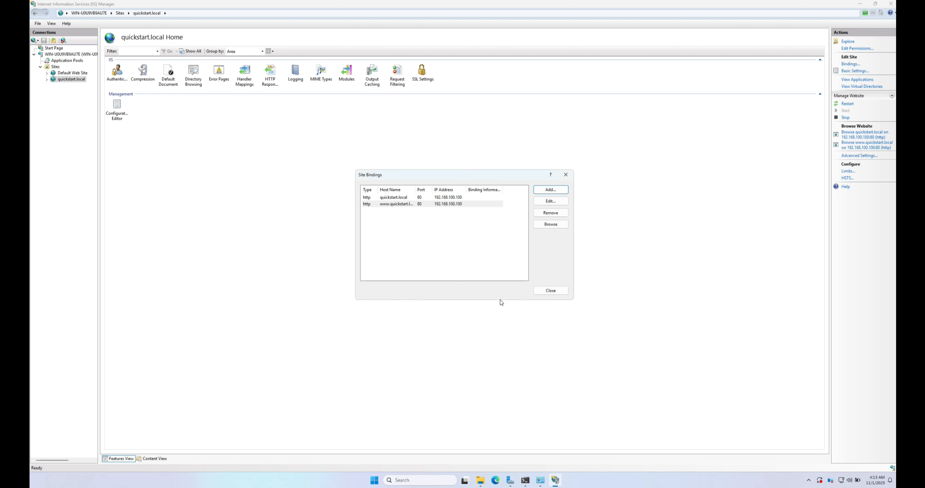
Add another http site binding for home.quickstart.local on 192.168.100.100, port 80, and close the site bindings
left_click(552, 191)
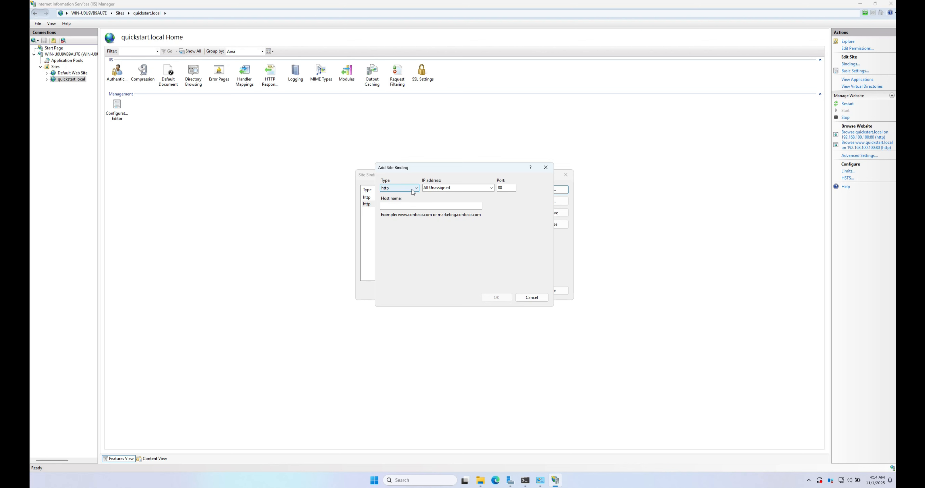
left_click(490, 188)
left_click(490, 200)
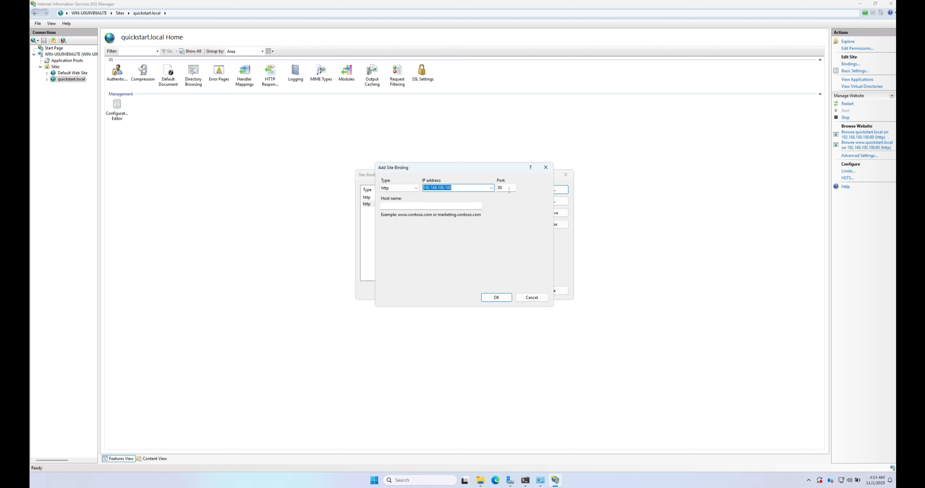
left_click(438, 206)
type("home.quickstart.local")
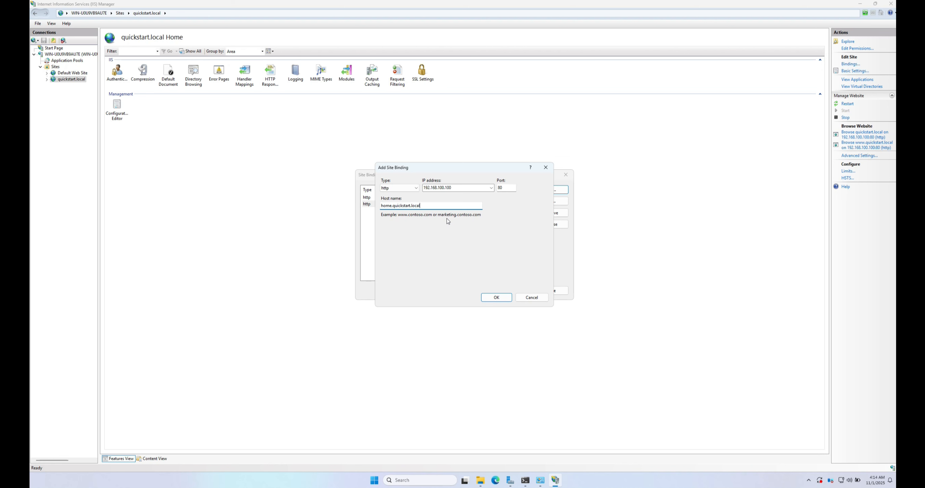
left_click(495, 297)
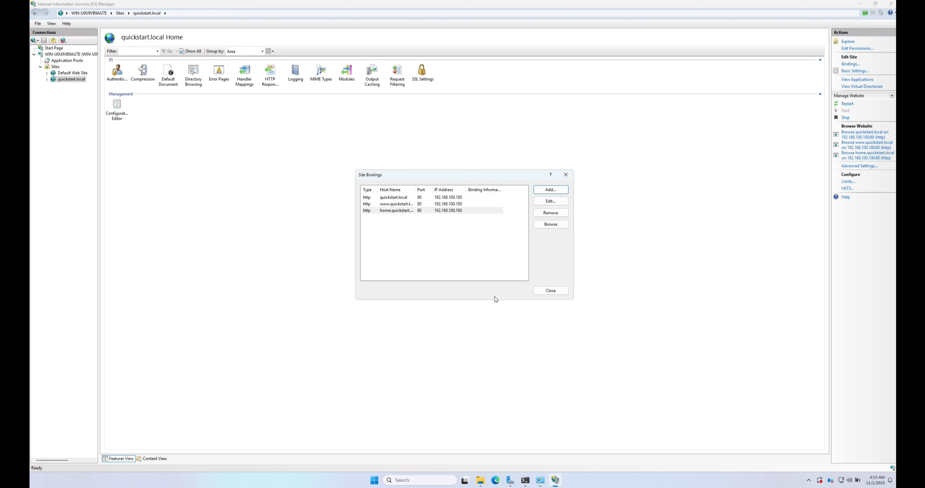
left_click(547, 292)
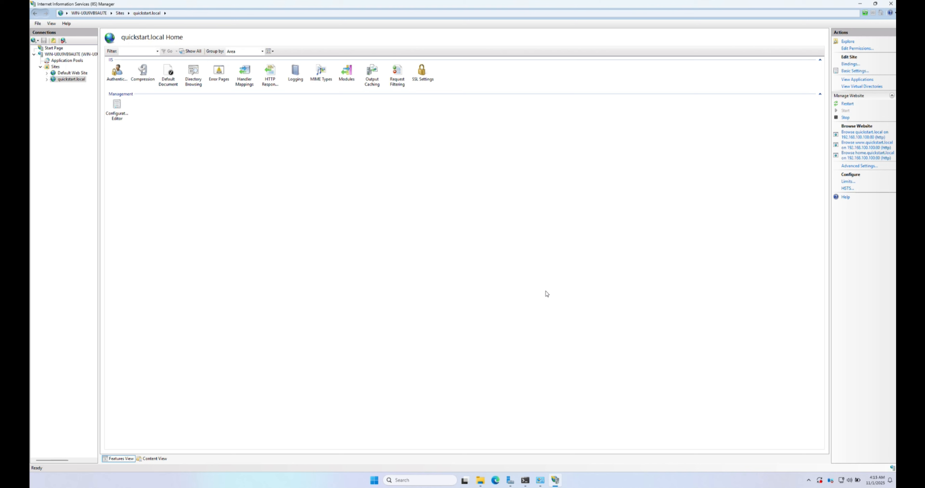
Launch Notepad as administrator
left_click(375, 479)
type("notepad")
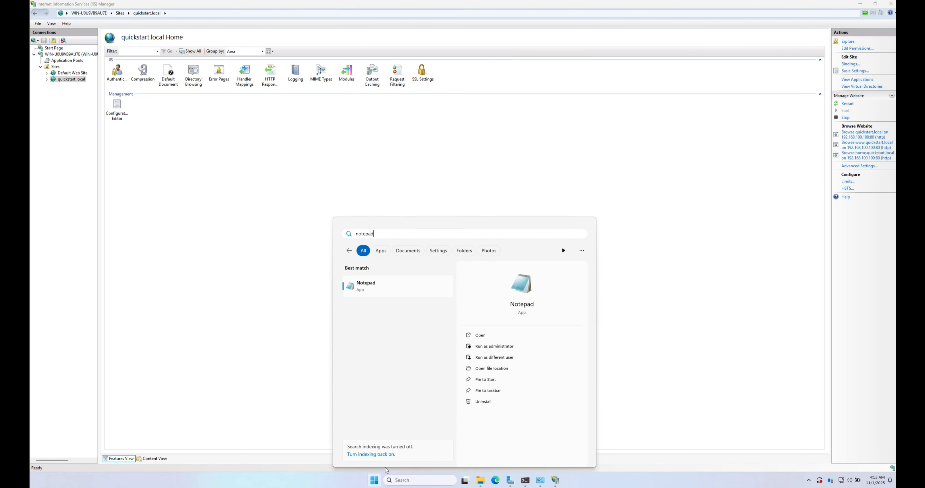
left_click(477, 347)
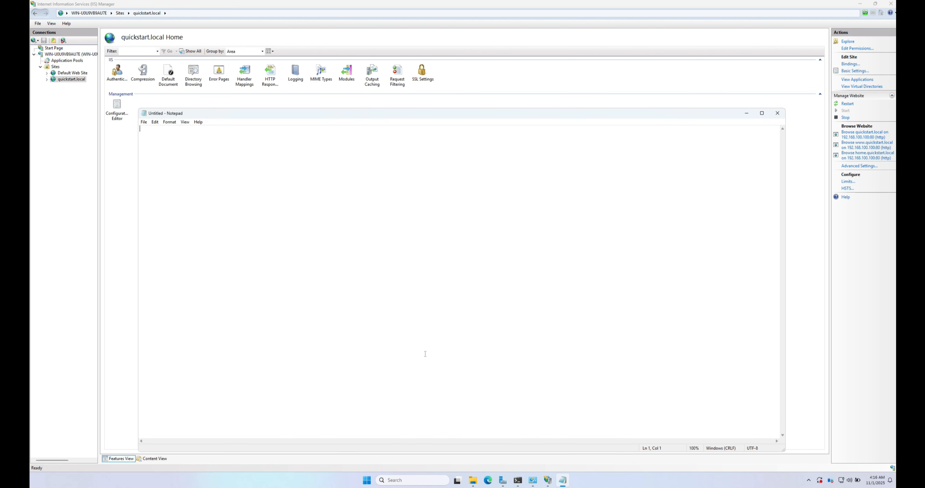
Start opening a file in Notepad and browse to the folder C:\Windows\System32\drivers\etc
left_click(144, 121)
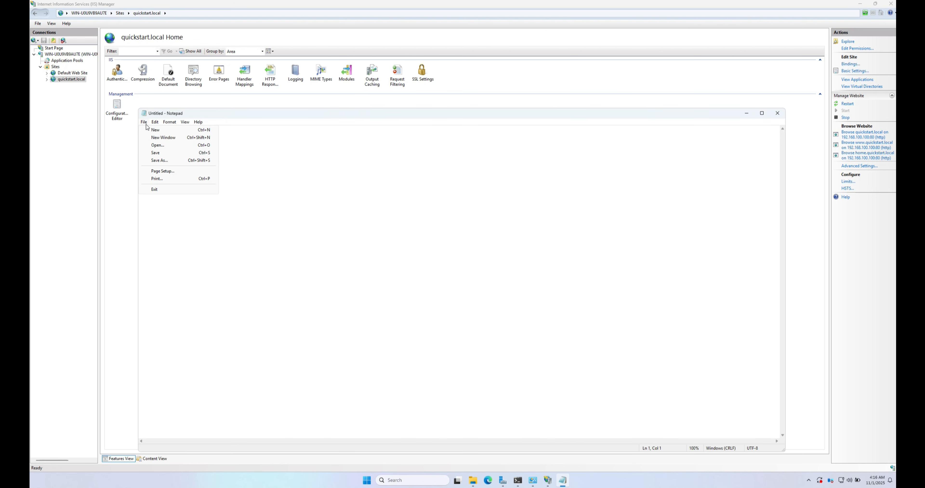
left_click(151, 143)
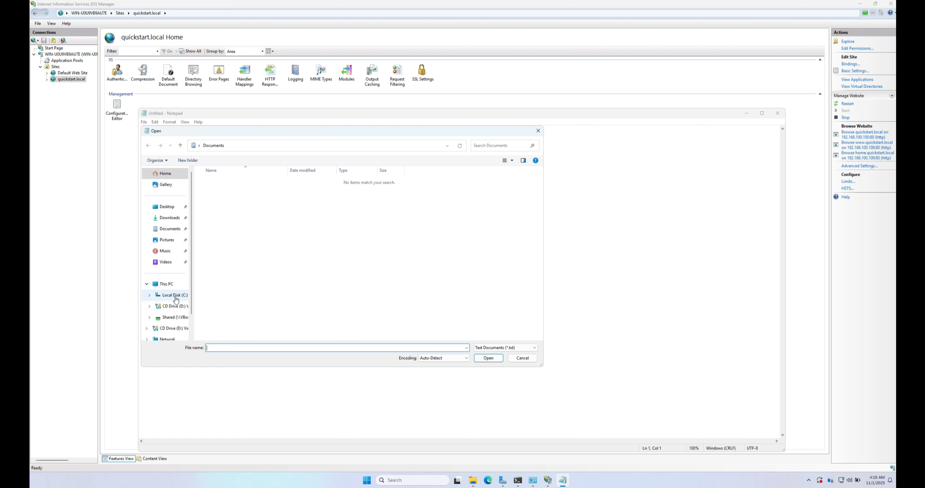
left_click(174, 297)
double_click(222, 240)
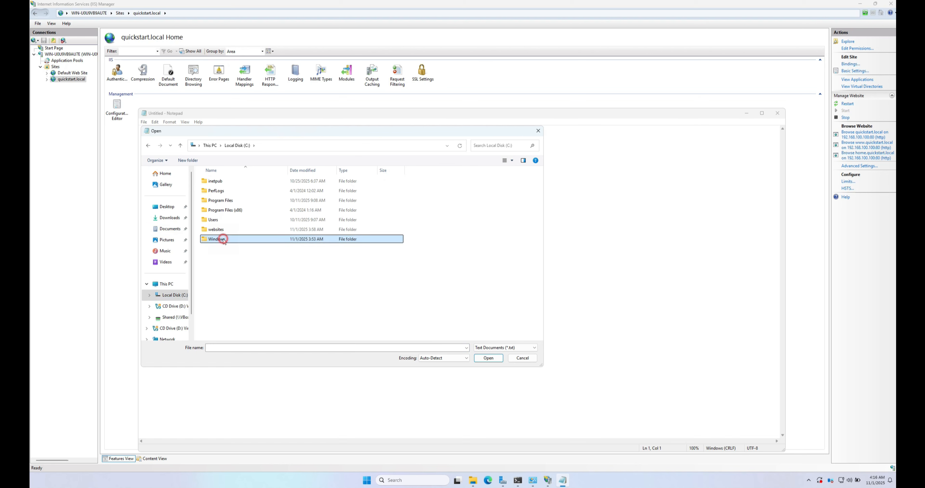
left_click_drag(539, 201, 534, 304)
double_click(261, 300)
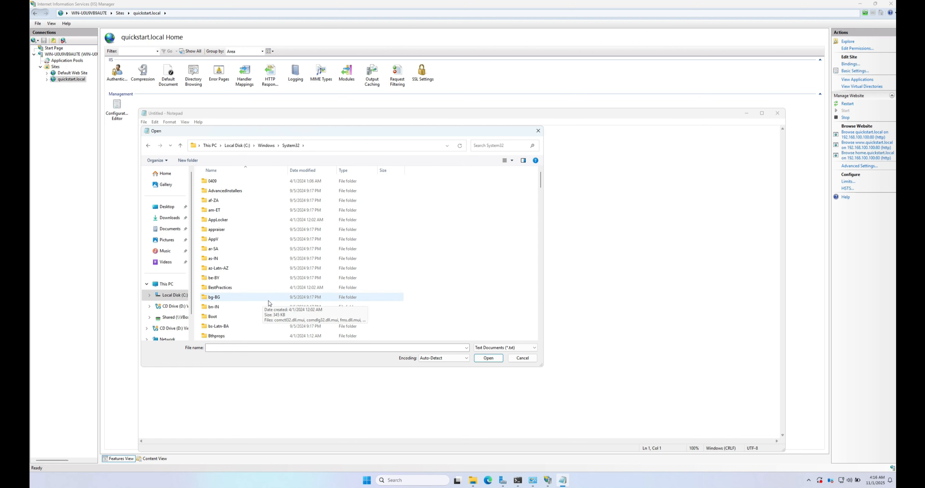
left_click_drag(541, 181, 541, 205)
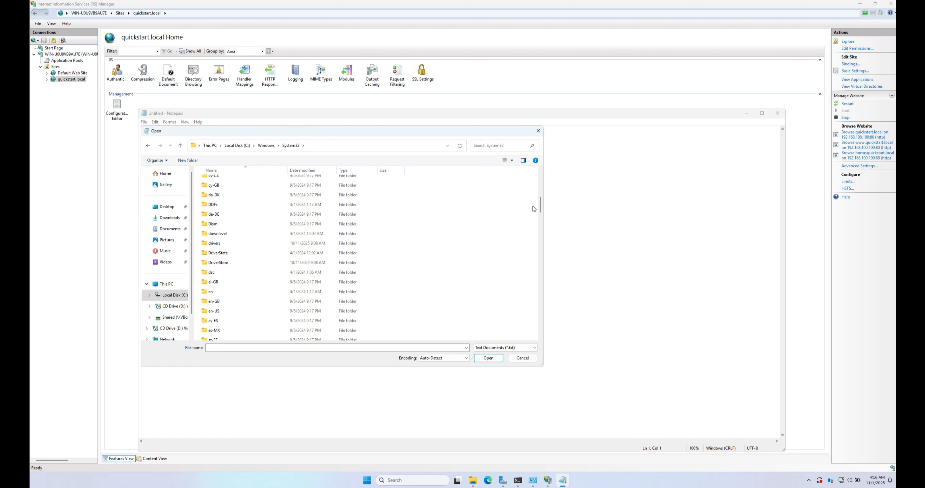
double_click(324, 244)
double_click(221, 202)
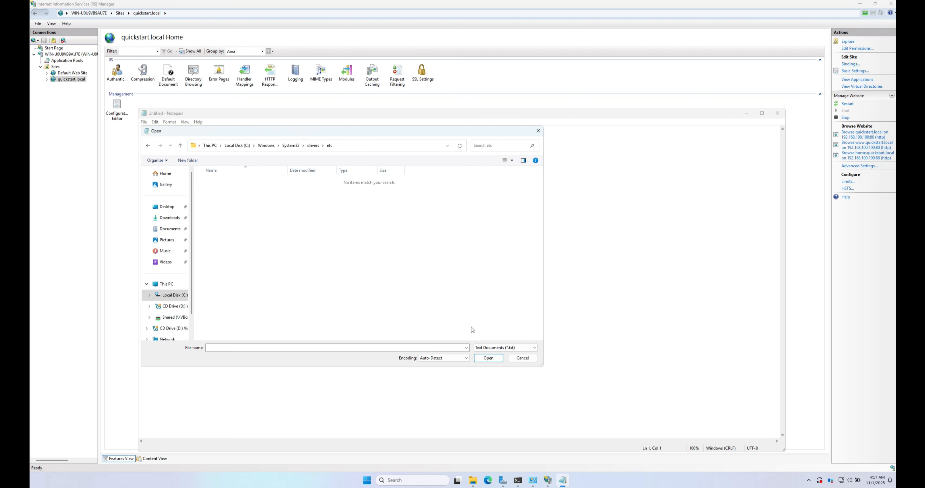
Show all file types in the etc folder and open the hosts file
left_click(488, 348)
left_click(487, 360)
left_click(220, 183)
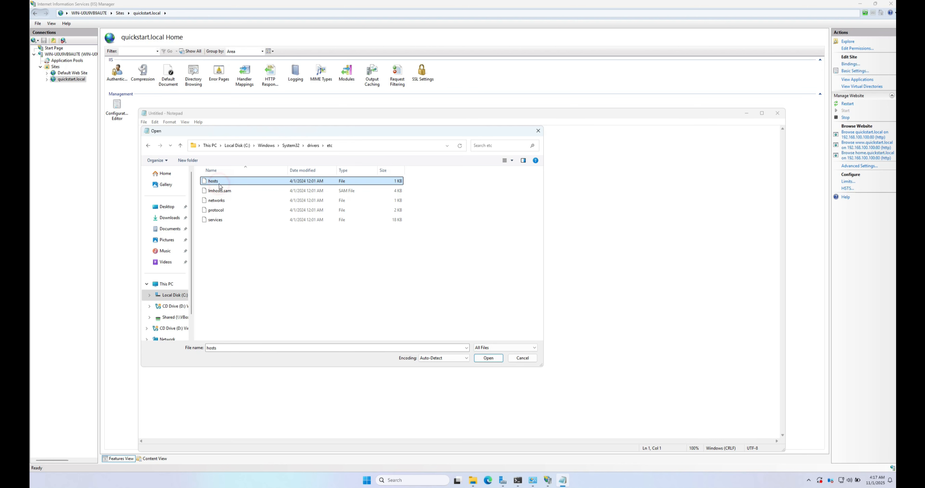
left_click(488, 358)
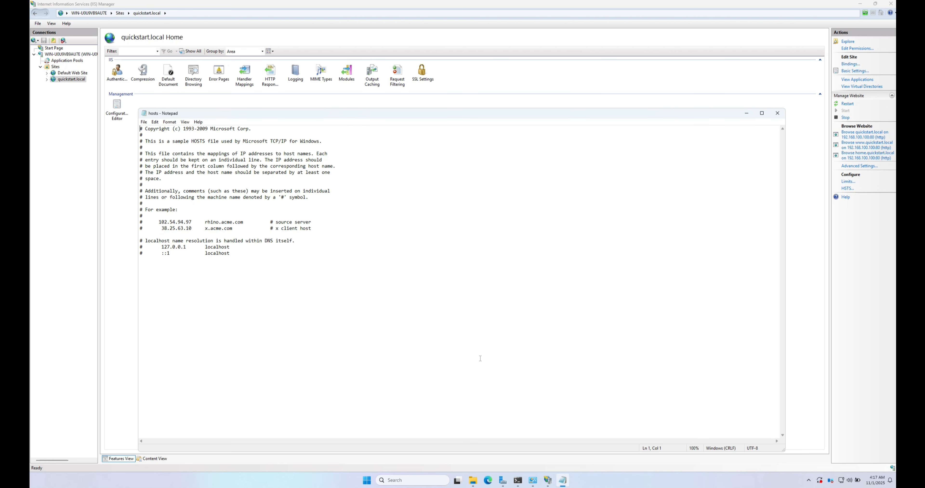
left_click(192, 270)
type("192.168.100.100 quickstart.local 192.168.100.1")
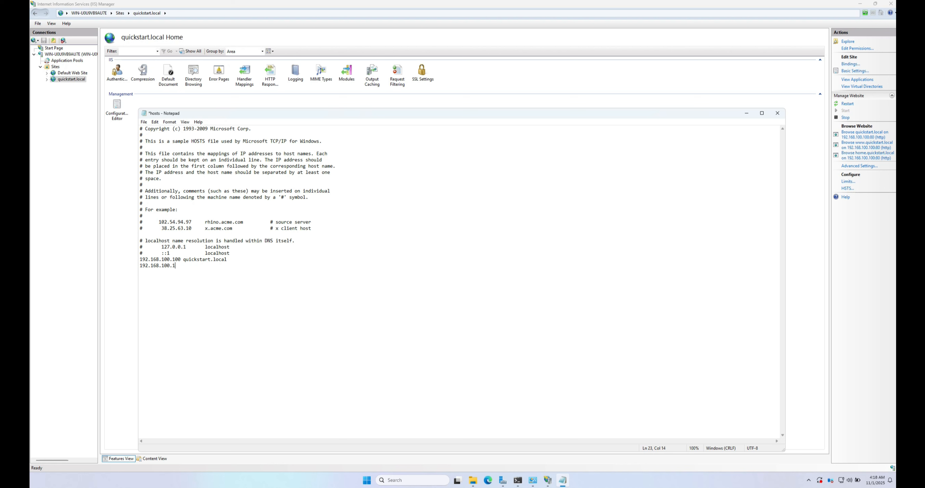
type("00 www.quickstart.l")
type("ocal ")
type("192.1")
type("68.100")
type(".100 hom")
type("e.quickstart.local")
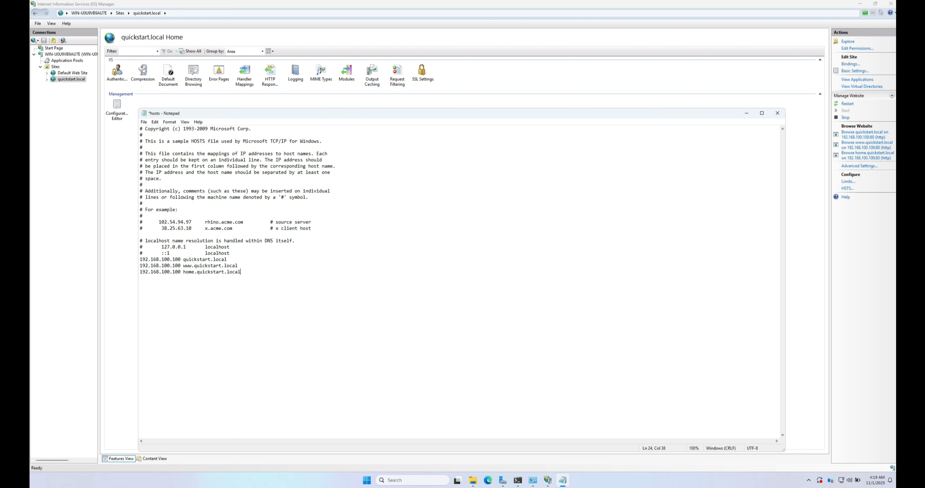
left_click(143, 122)
left_click(165, 155)
Switch to Microsoft Edge and load quickstart.local to test the site
left_click(489, 482)
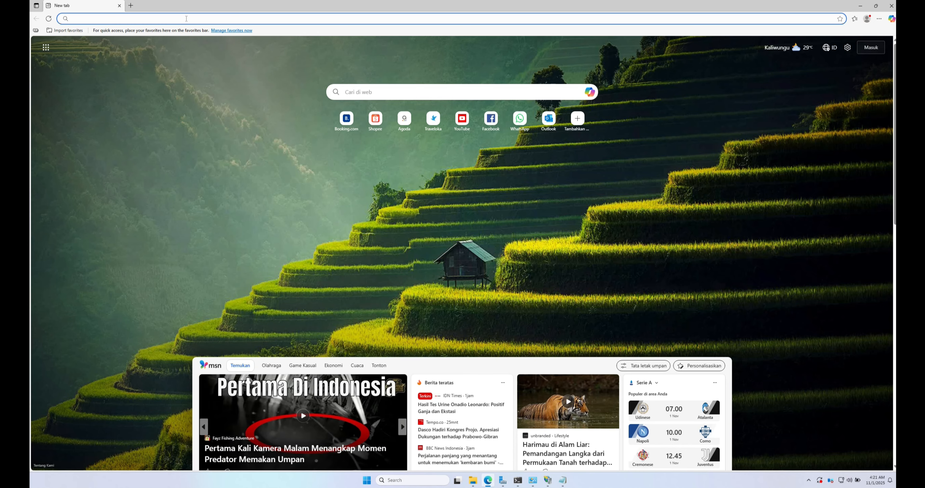
left_click(187, 19)
type("quickstart.")
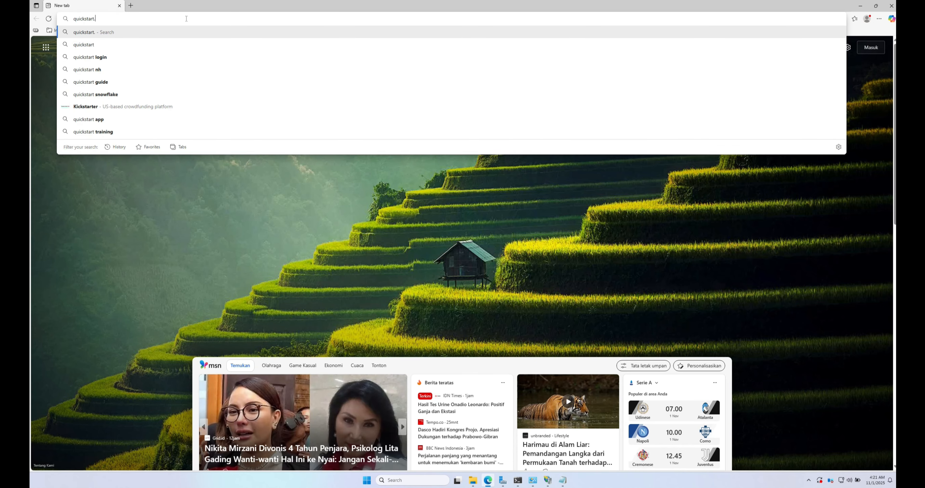
type("local")
key("Return")
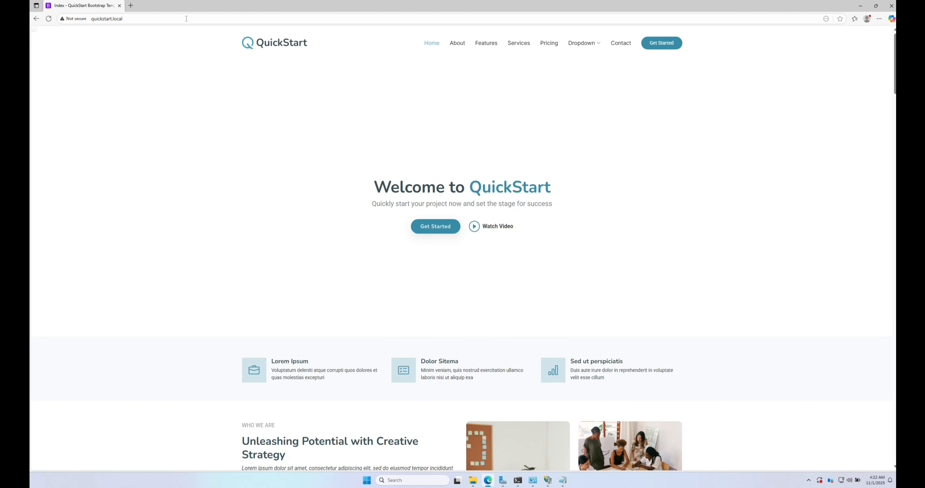
left_click(130, 6)
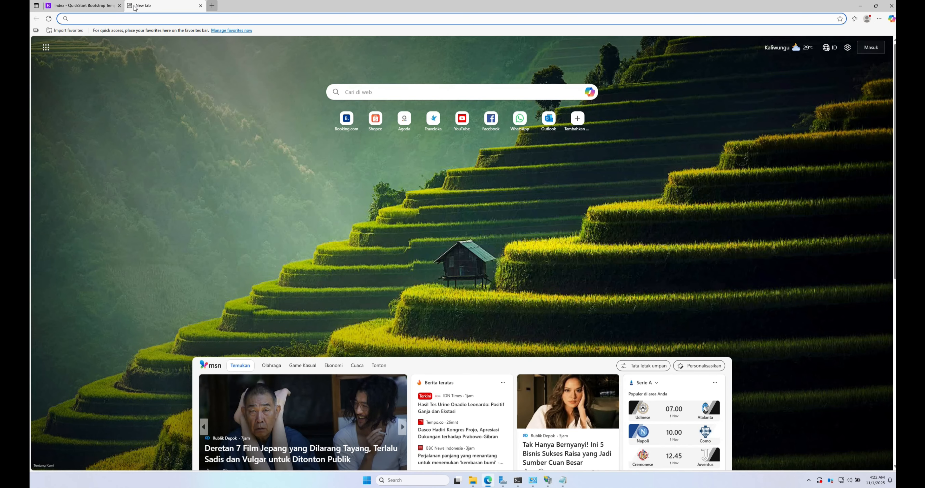
type("www.quick")
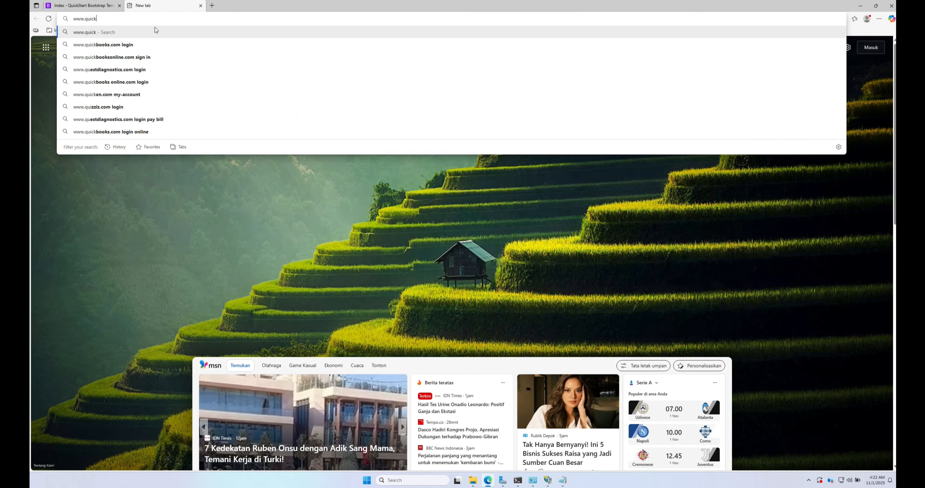
type("start.local")
key("Return")
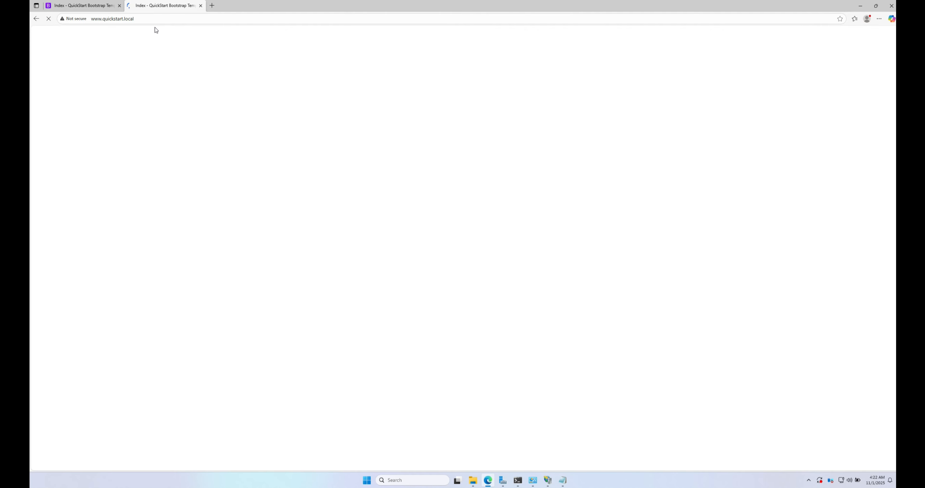
Load home.quickstart.local in another new browser tab to test the home binding
left_click(212, 5)
type("home.qui")
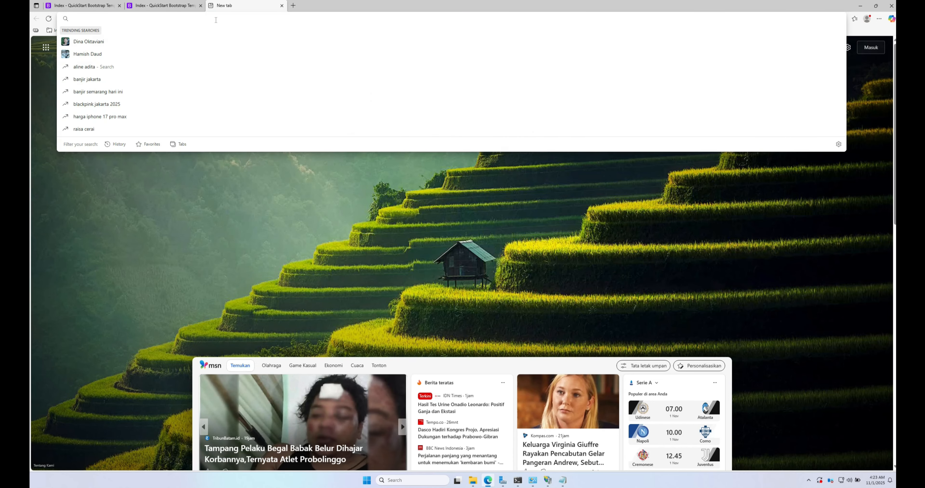
type("ckstart.local")
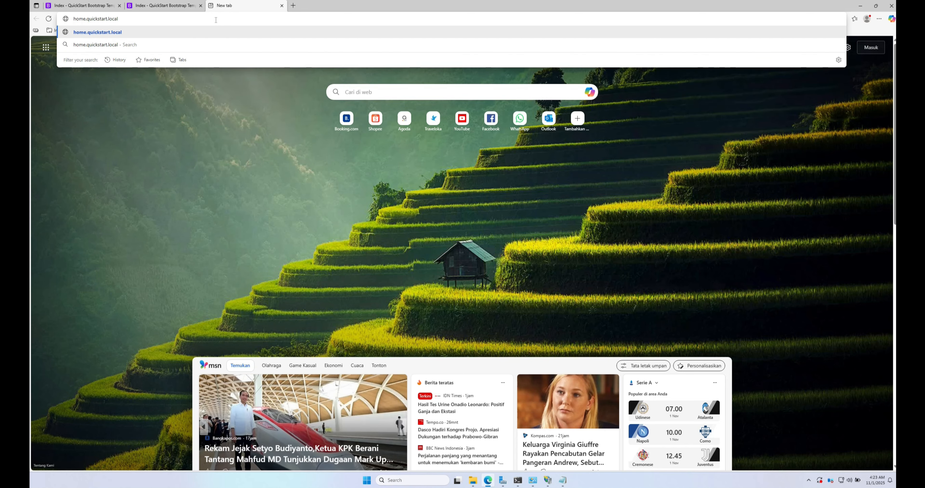
key("Return")
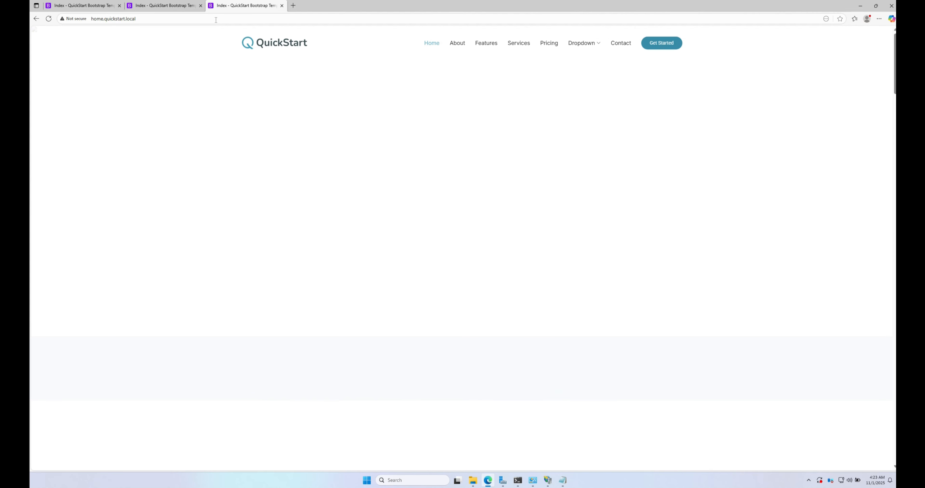